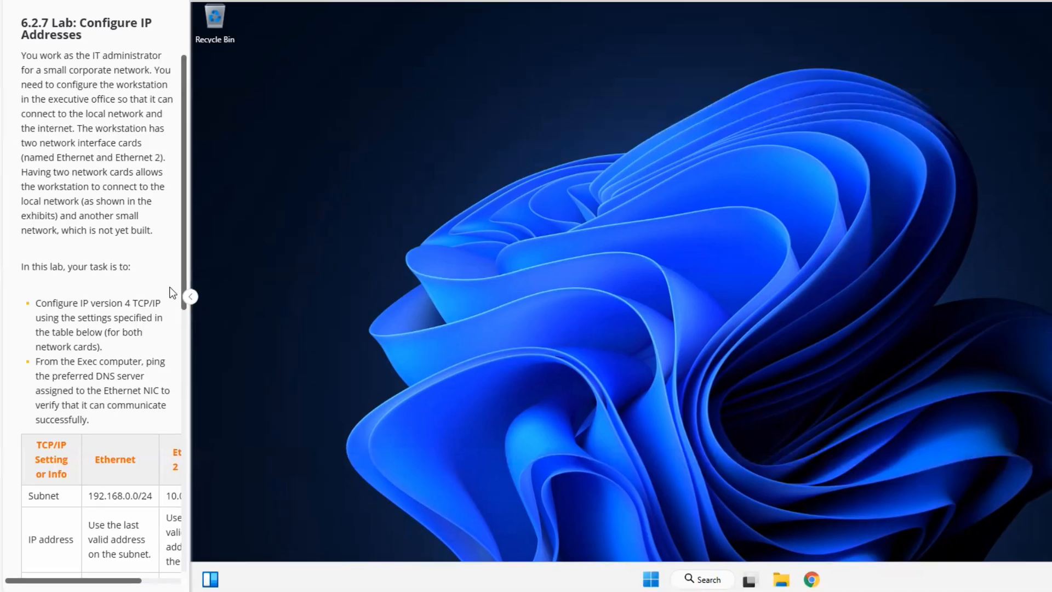
- Read through the lab tasks, the TCP/IP settings table and the instructions for accessing the IPv4 settings
scroll(99, 285, down, 1)
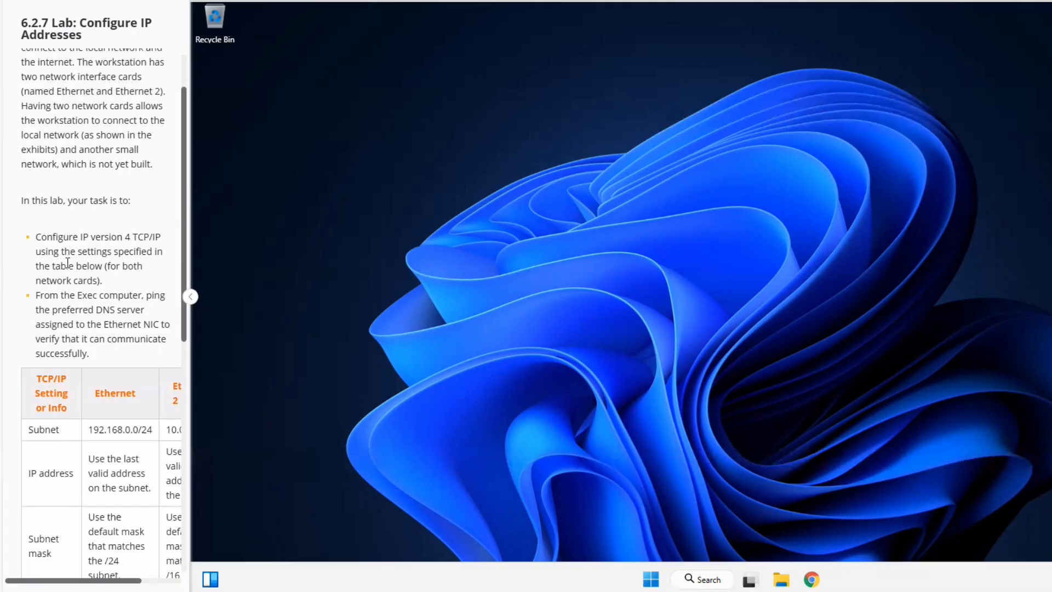
scroll(67, 268, down, 2)
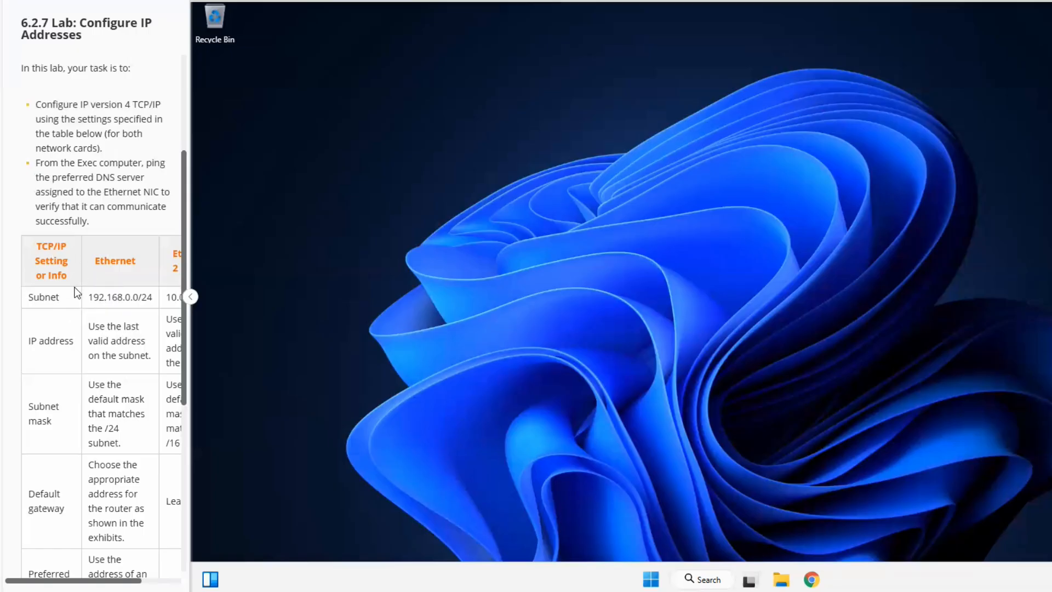
scroll(70, 288, down, 6)
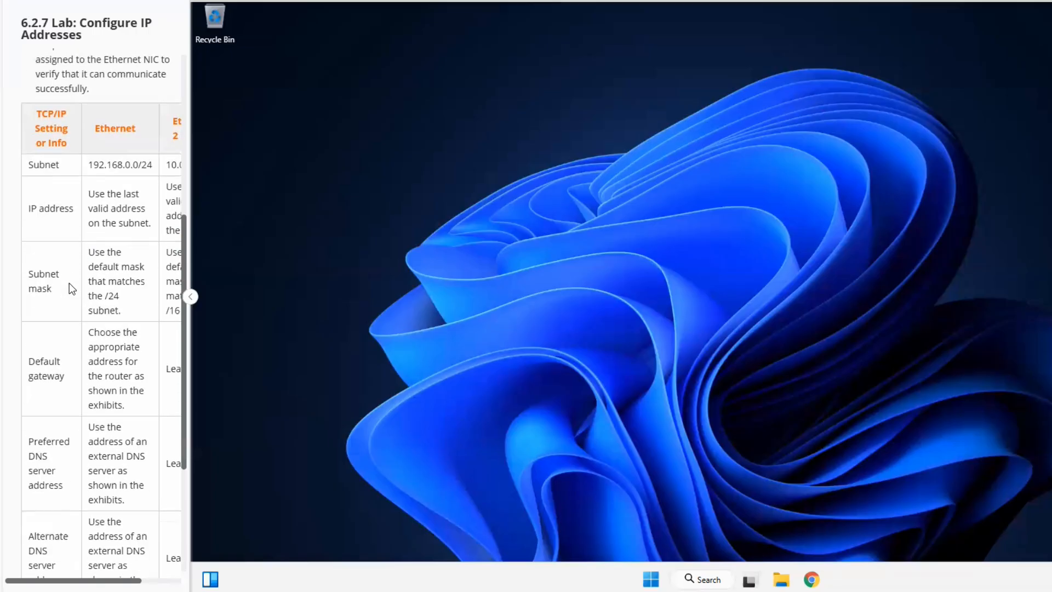
scroll(66, 275, down, 1)
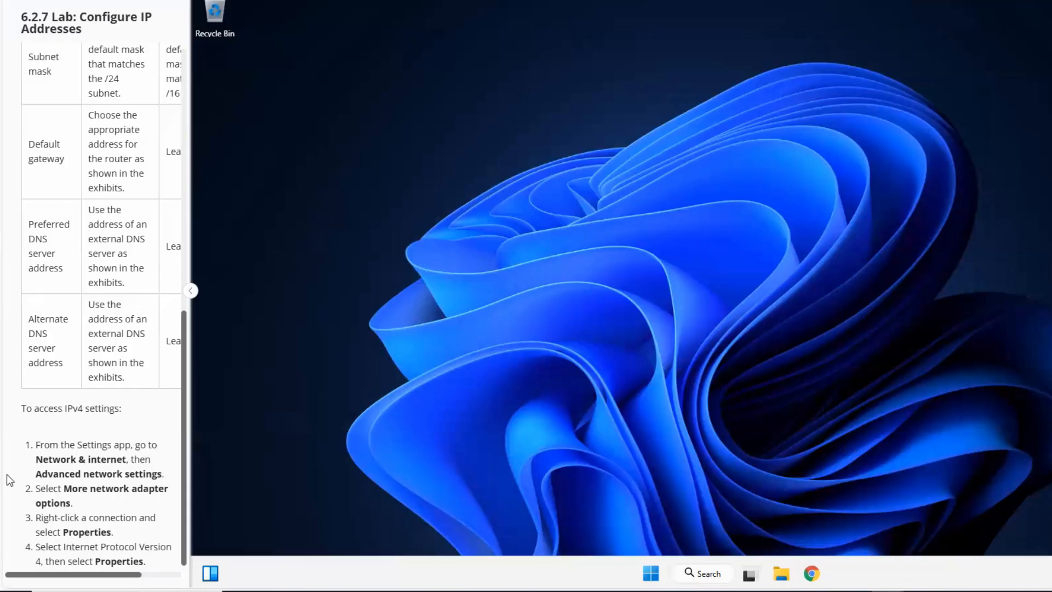
scroll(175, 515, up, 3)
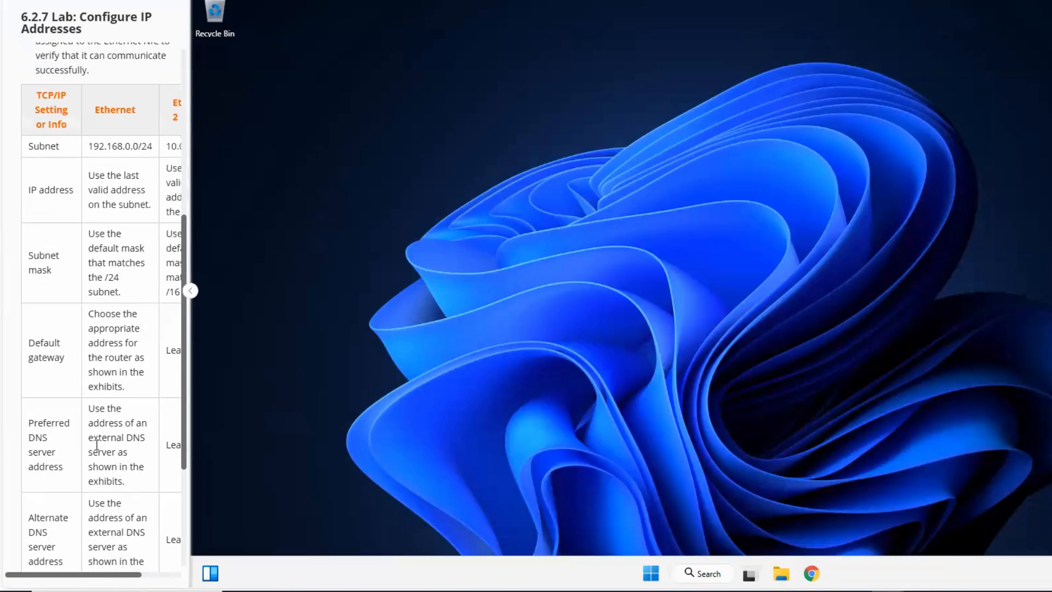
mouse_move(95, 574)
mouse_down()
mouse_move(152, 571)
mouse_move(92, 574)
mouse_up()
scroll(127, 426, up, 2)
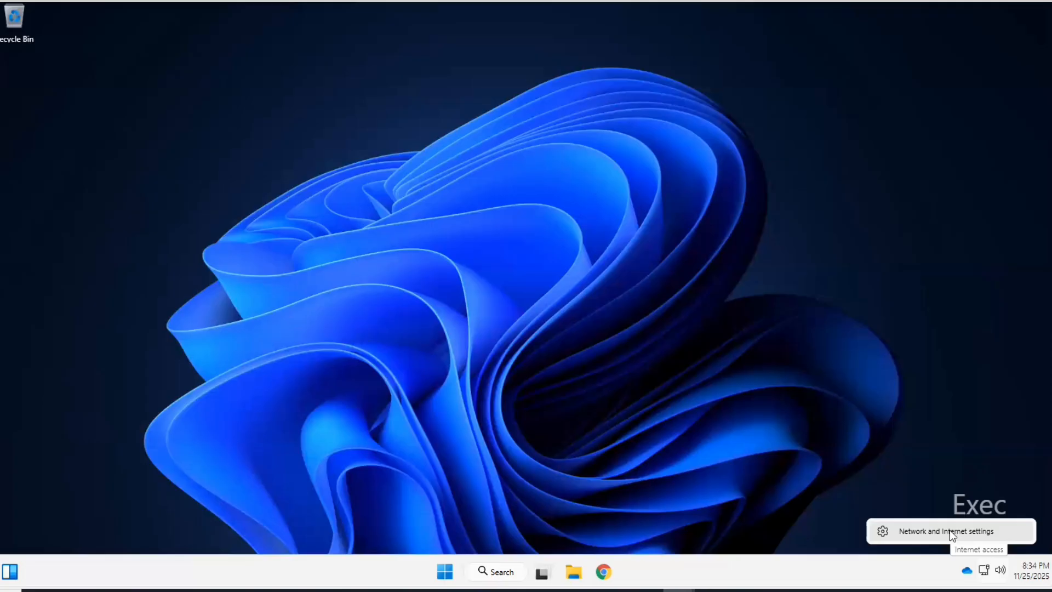
- Open the Ethernet settings page under Network & internet in a maximized Settings window
click(949, 530)
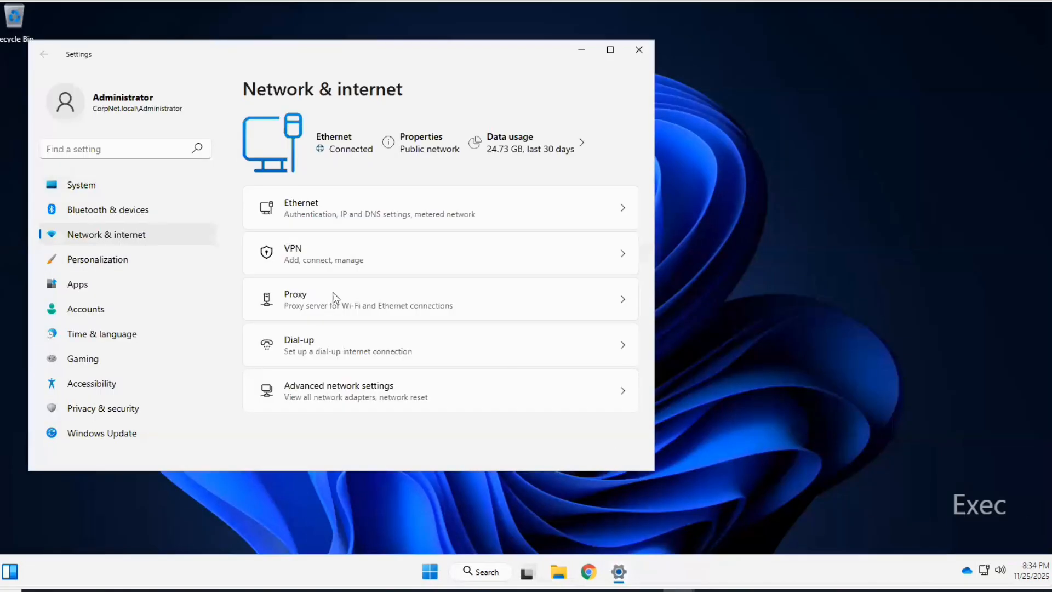
click(610, 50)
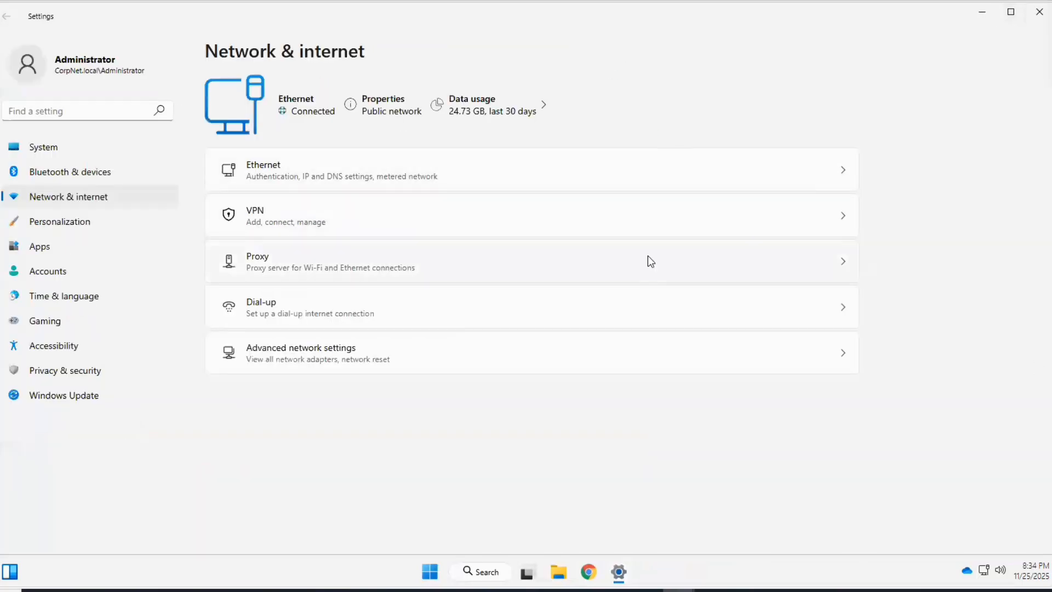
click(70, 199)
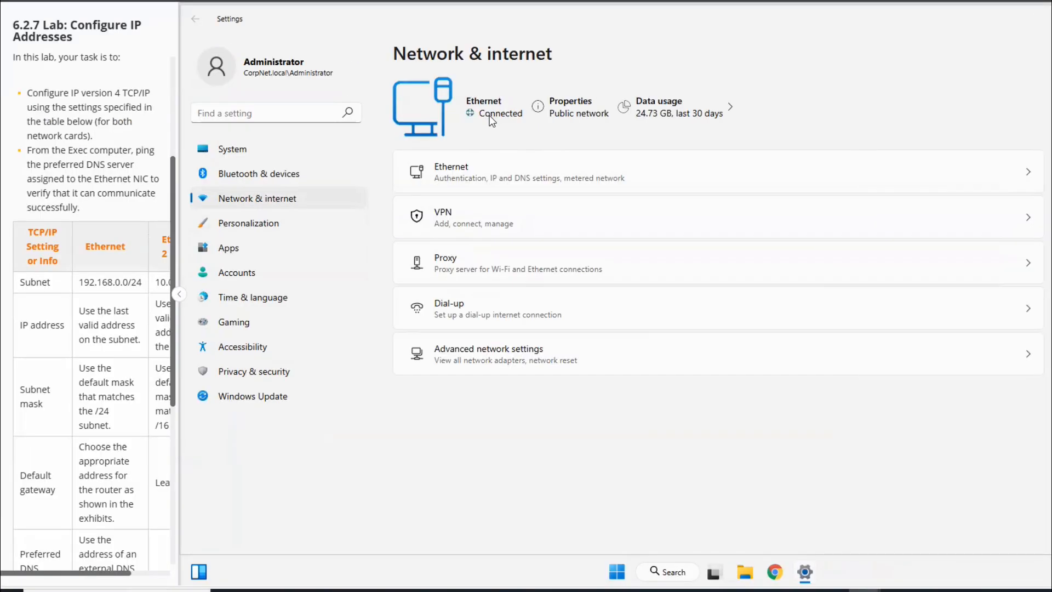
scroll(92, 165, up, 2)
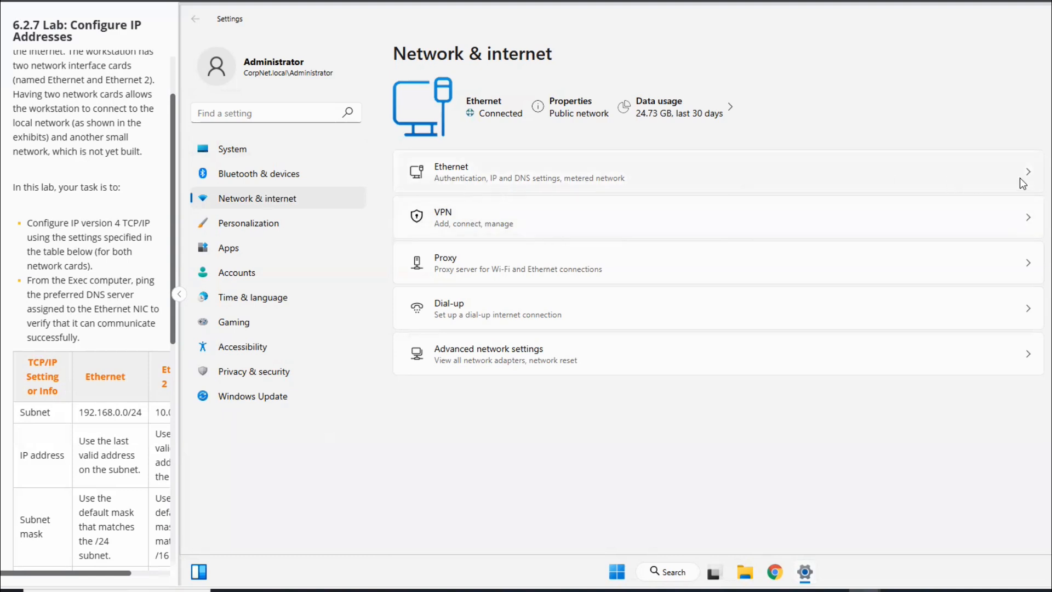
click(462, 173)
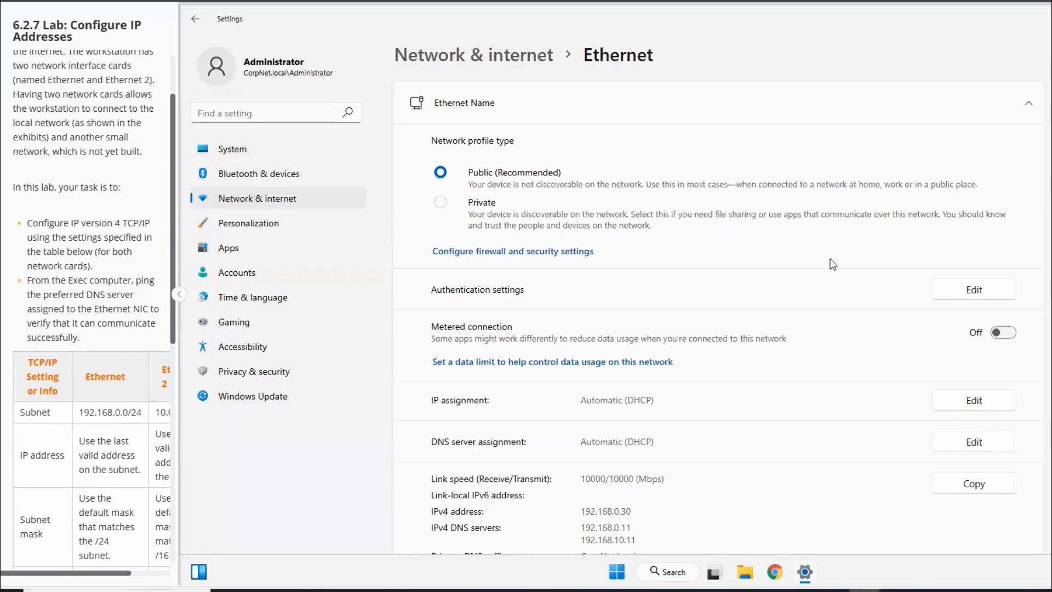
- Edit the Ethernet connection's IP assignment and set it to Manual
scroll(816, 256, down, 5)
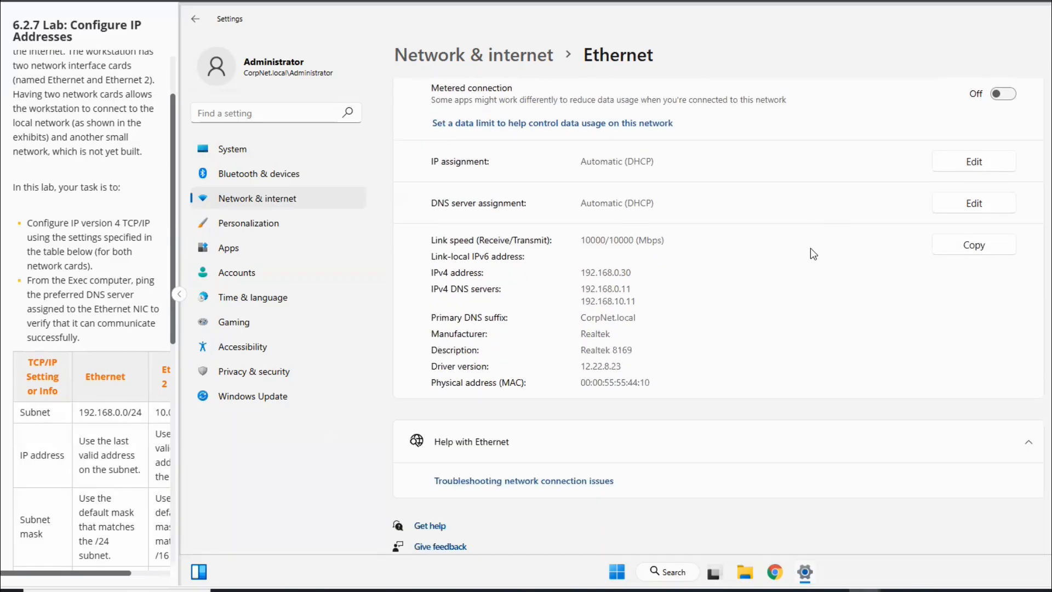
scroll(810, 252, up, 4)
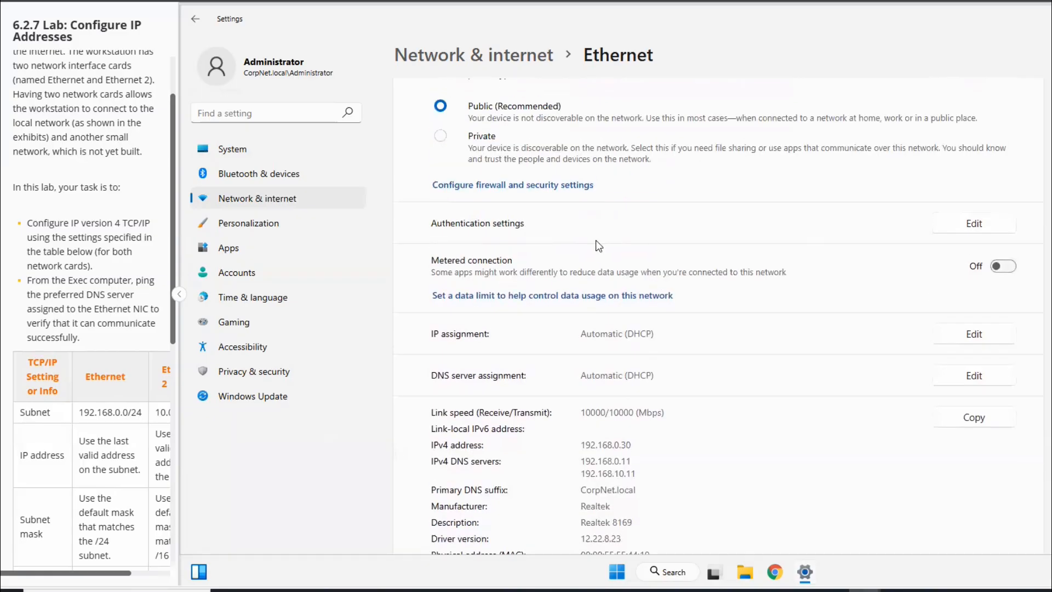
scroll(554, 245, up, 2)
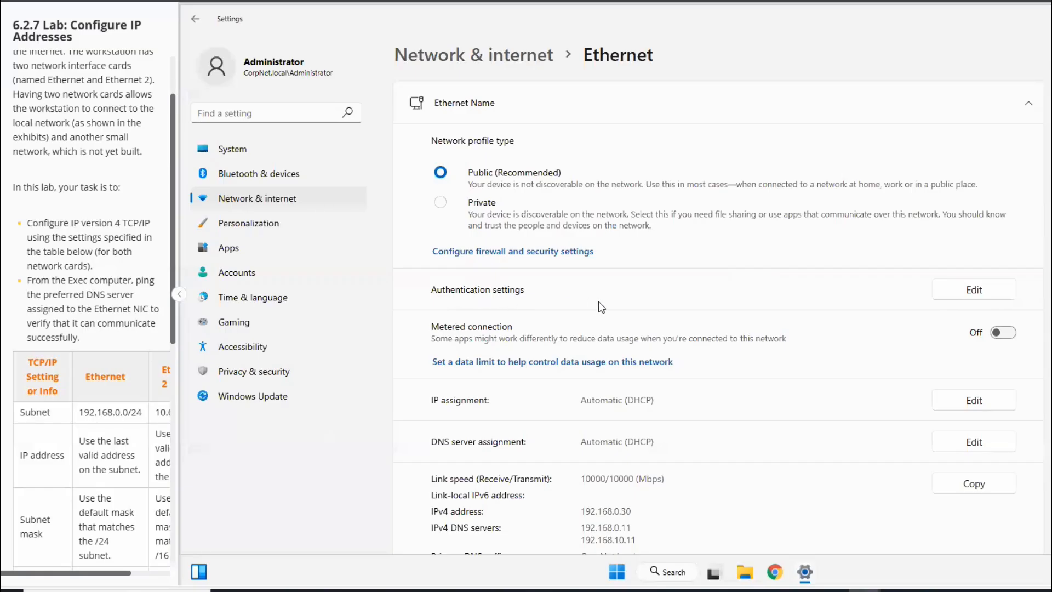
scroll(598, 305, down, 2)
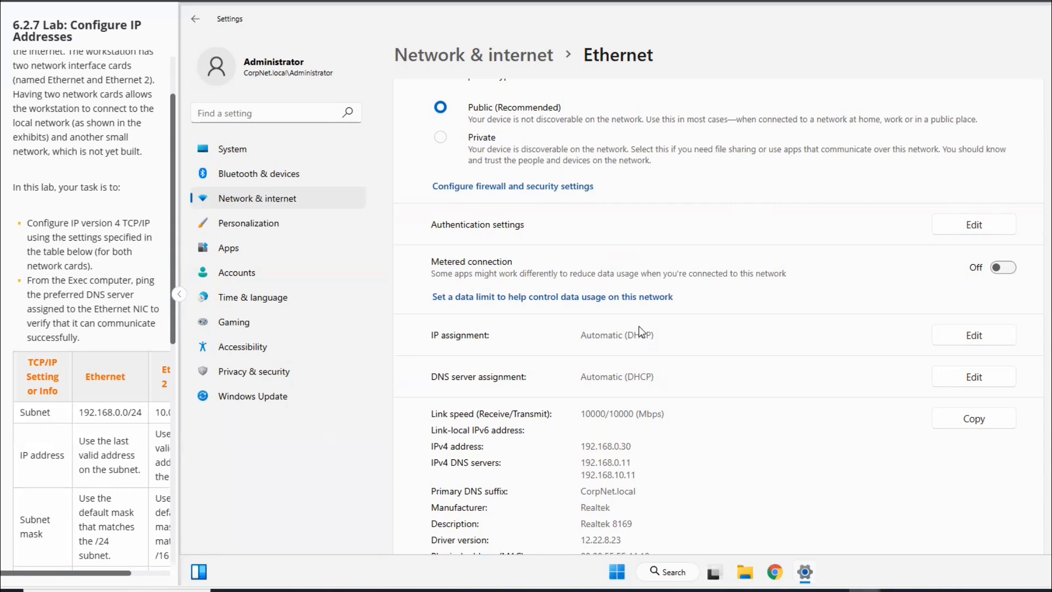
click(974, 334)
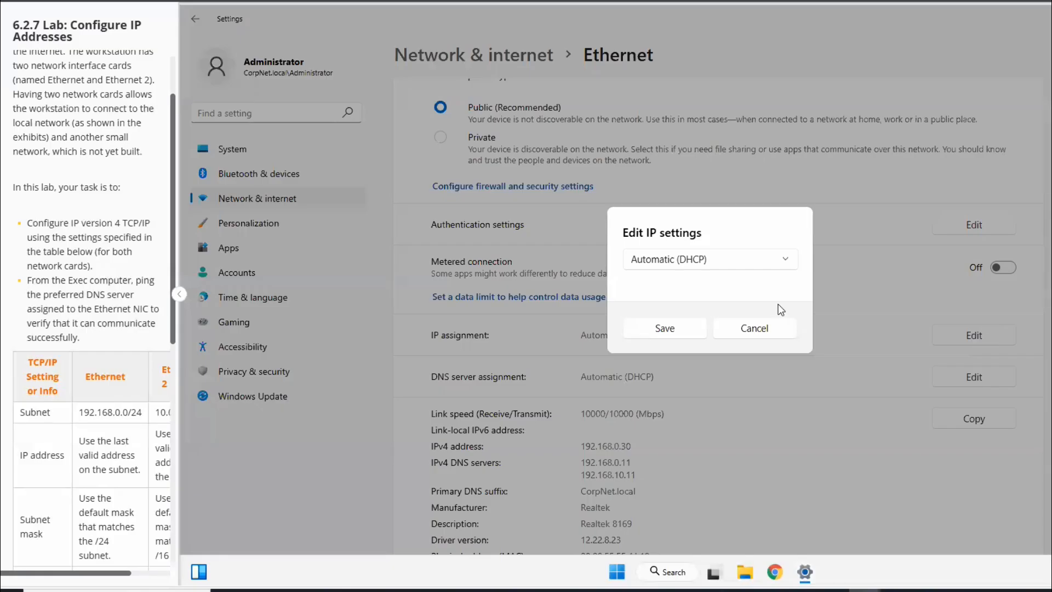
click(782, 261)
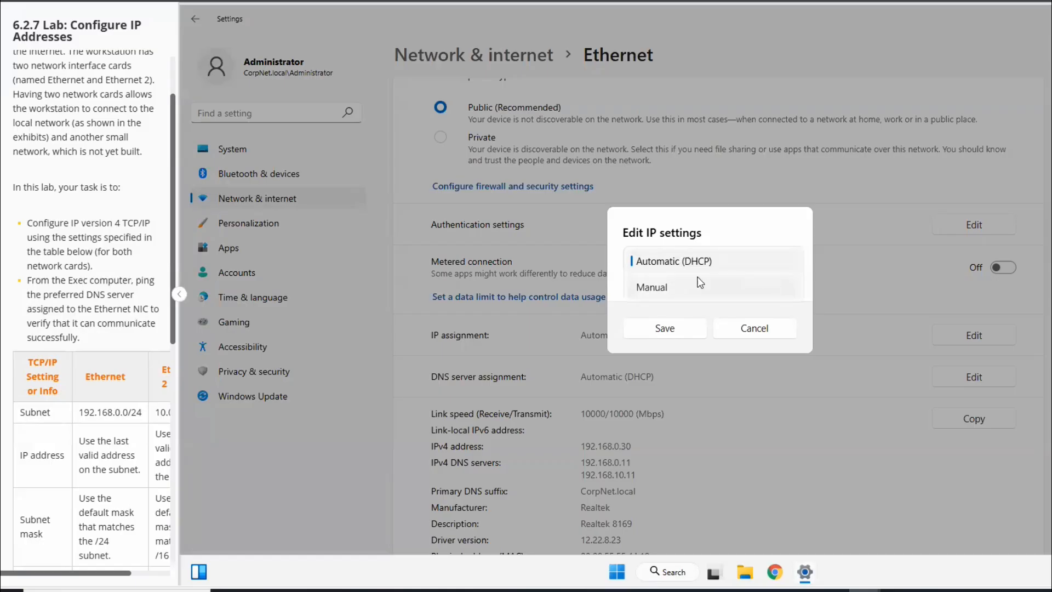
click(658, 290)
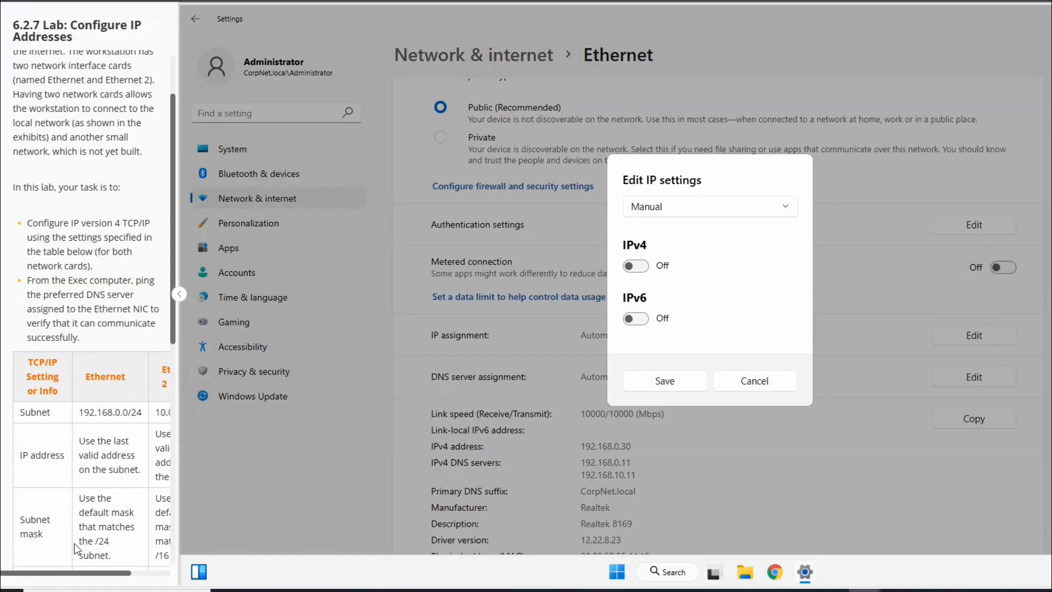
- Check the Ethernet subnet in the lab table and turn on IPv4 in the manual IP settings
drag(87, 569, 129, 569)
scroll(66, 383, up, 4)
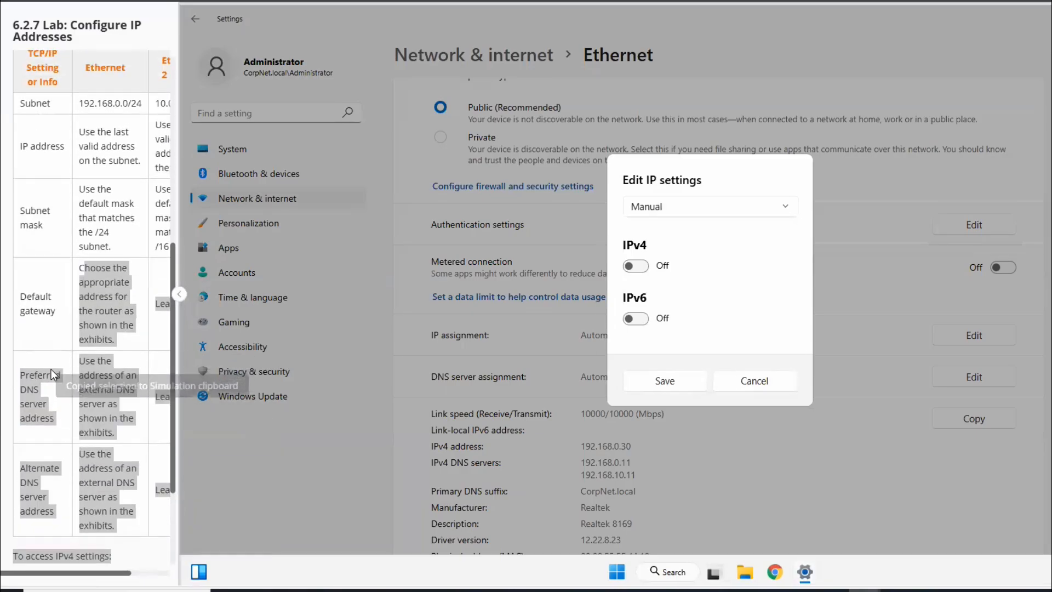
click(80, 304)
scroll(80, 303, up, 3)
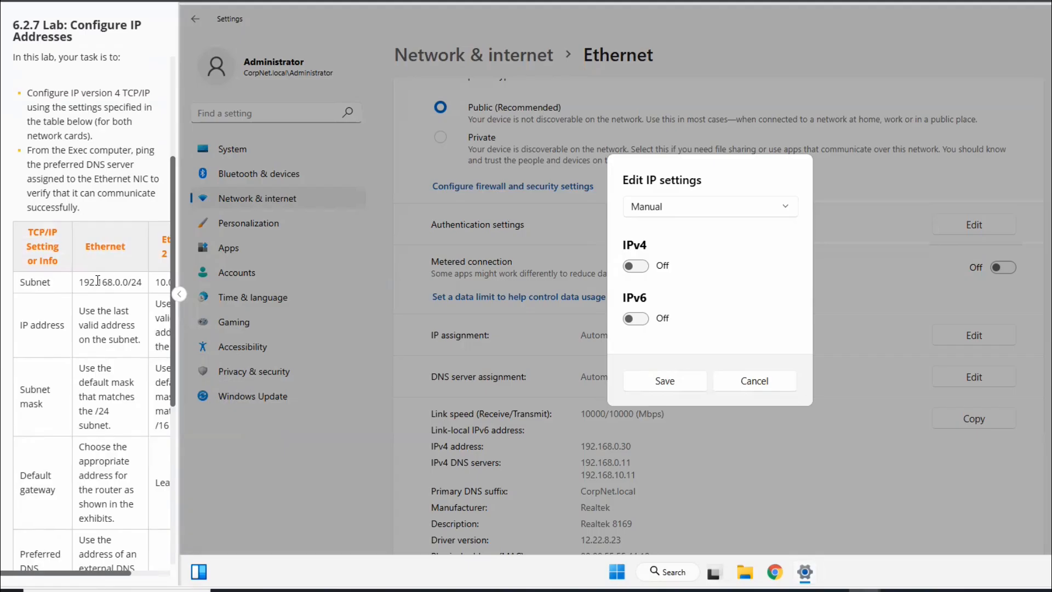
drag(83, 282, 143, 281)
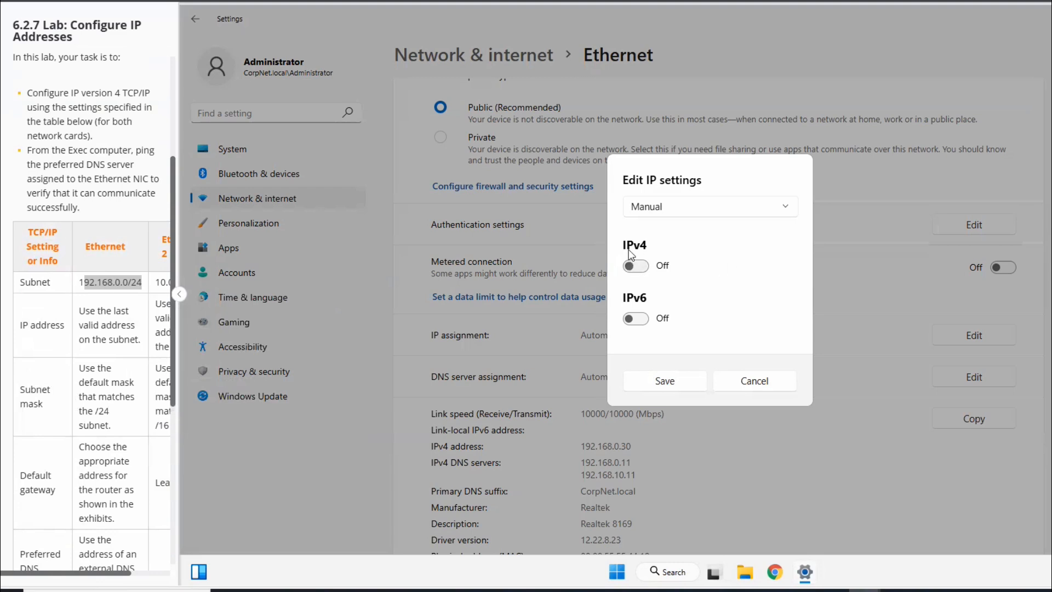
click(636, 268)
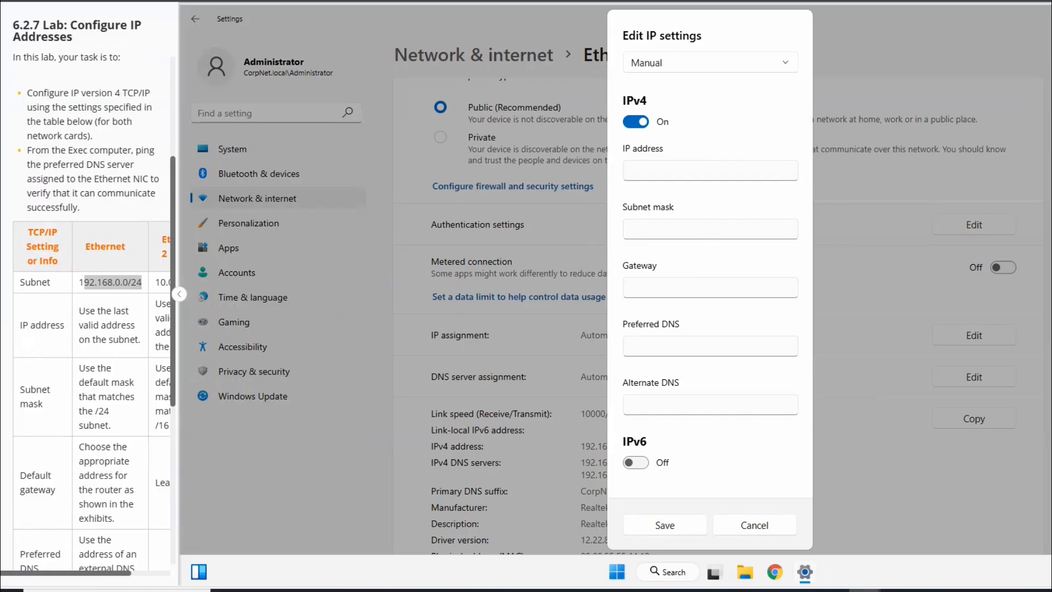
- Review the two lab tasks and bring the Ethernet 2 column of the settings table into view
click(93, 286)
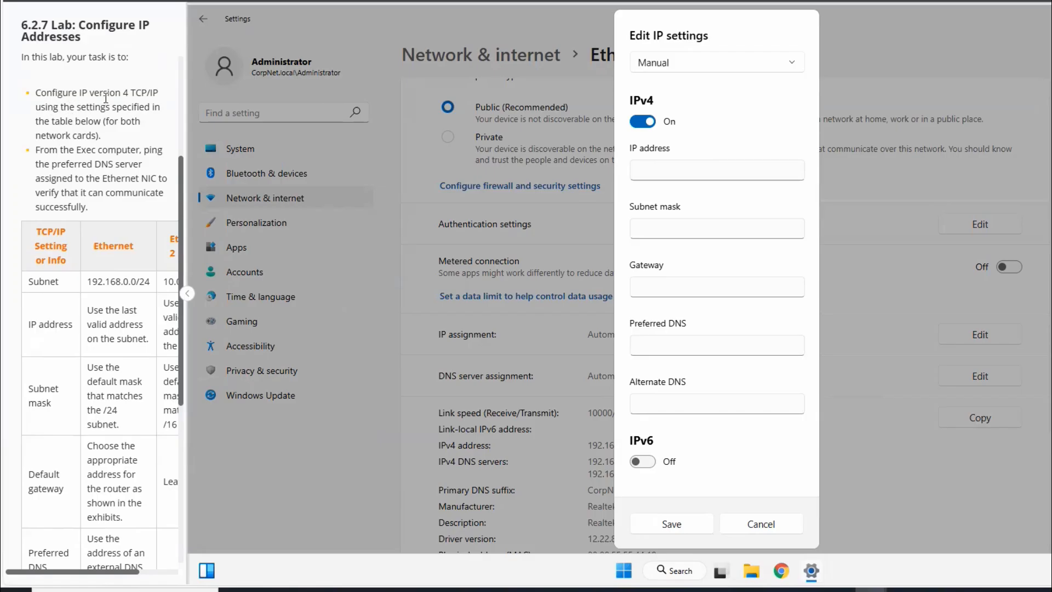
drag(155, 92, 35, 92)
click(54, 115)
drag(86, 207, 32, 150)
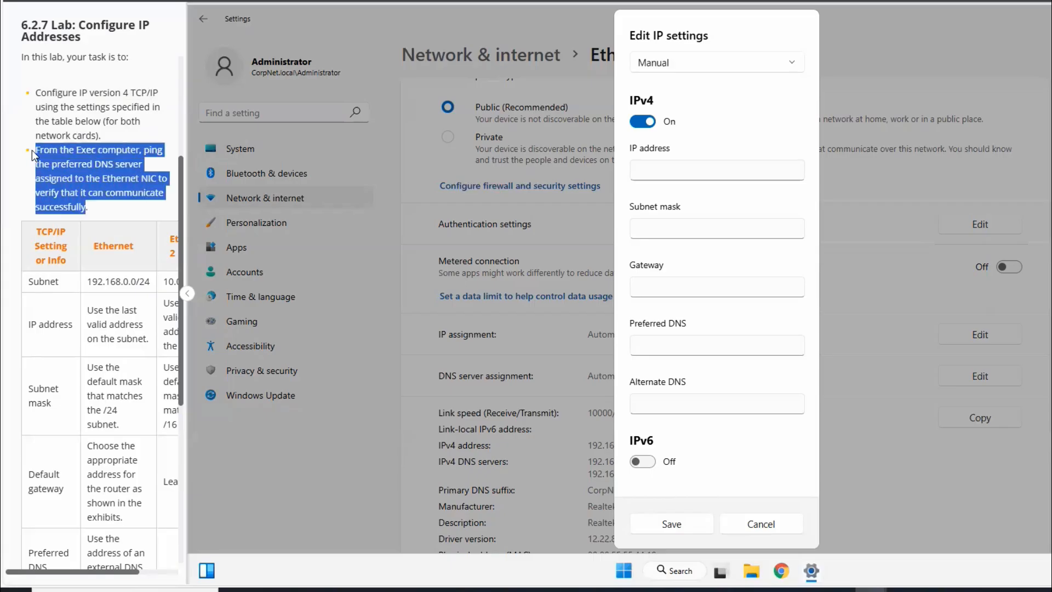
click(94, 111)
drag(99, 135, 40, 96)
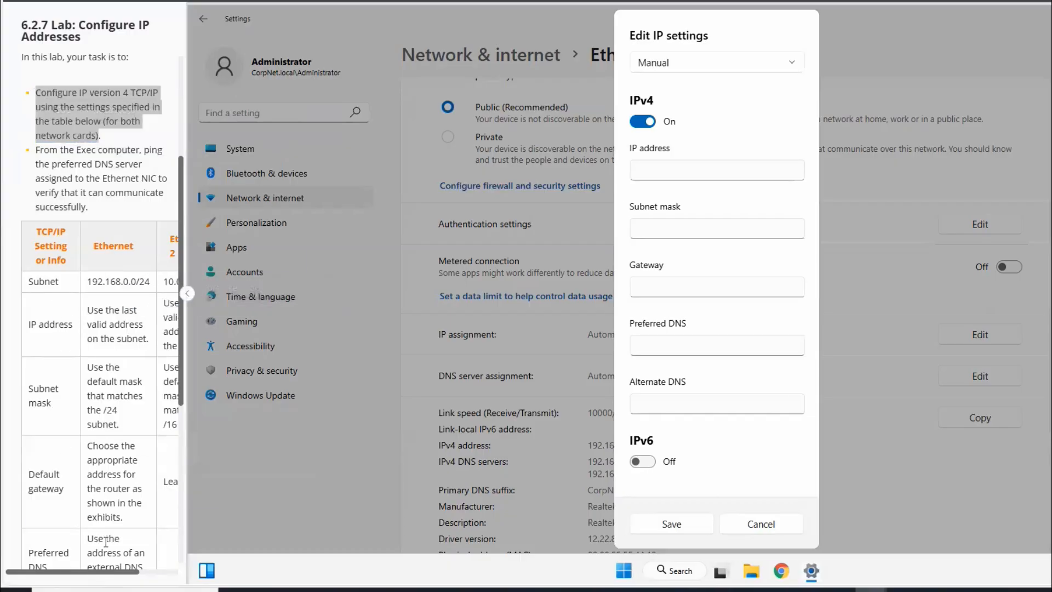
mouse_move(109, 571)
mouse_down()
mouse_move(137, 569)
mouse_move(106, 563)
mouse_up()
drag(104, 575, 142, 564)
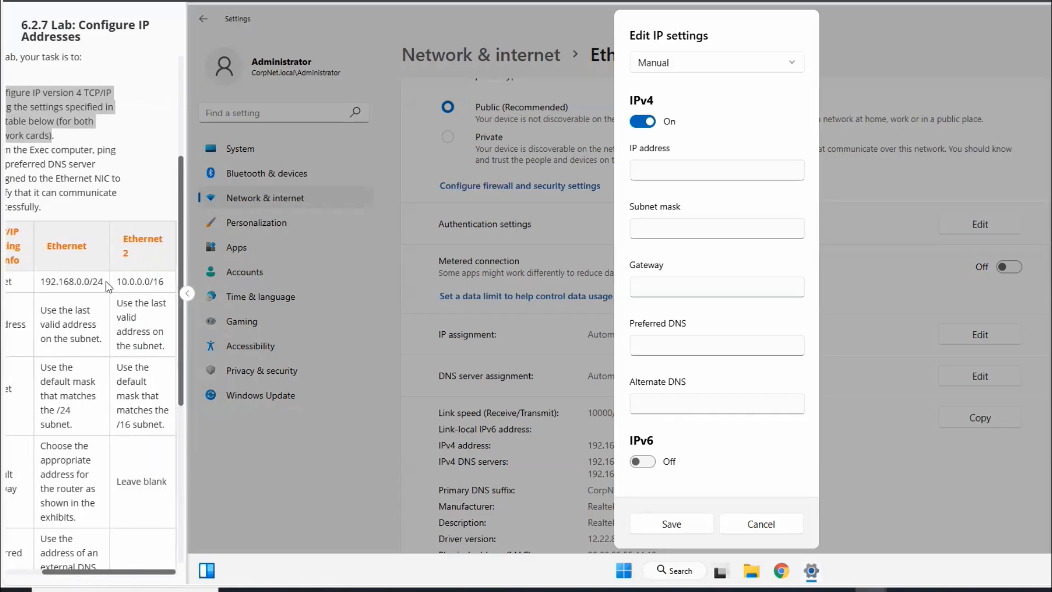
- Examine the network and host portions of the Ethernet subnet in the lab table to work out its last valid address
drag(101, 280, 41, 280)
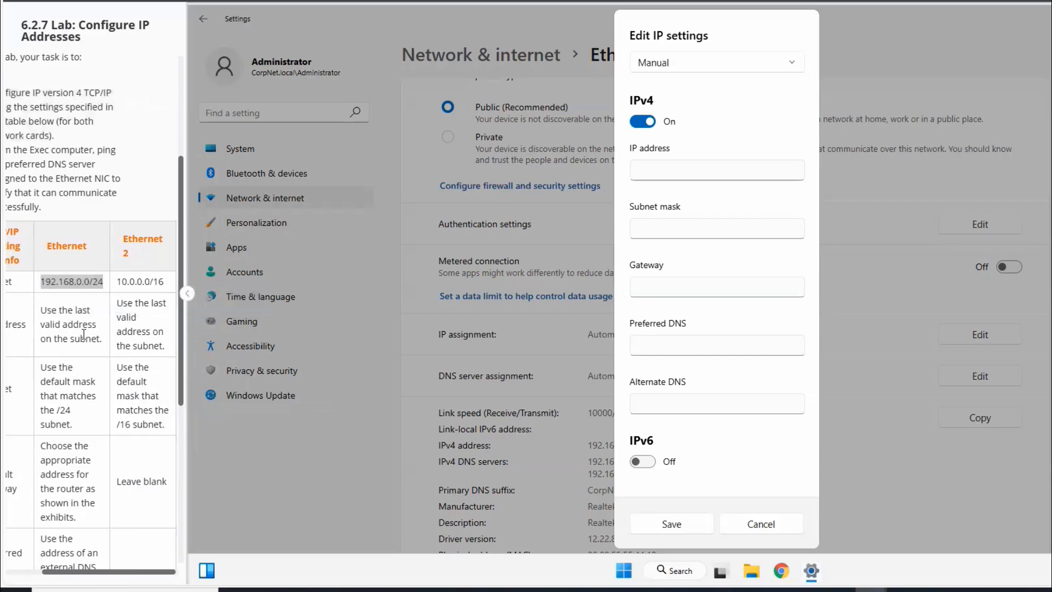
click(93, 282)
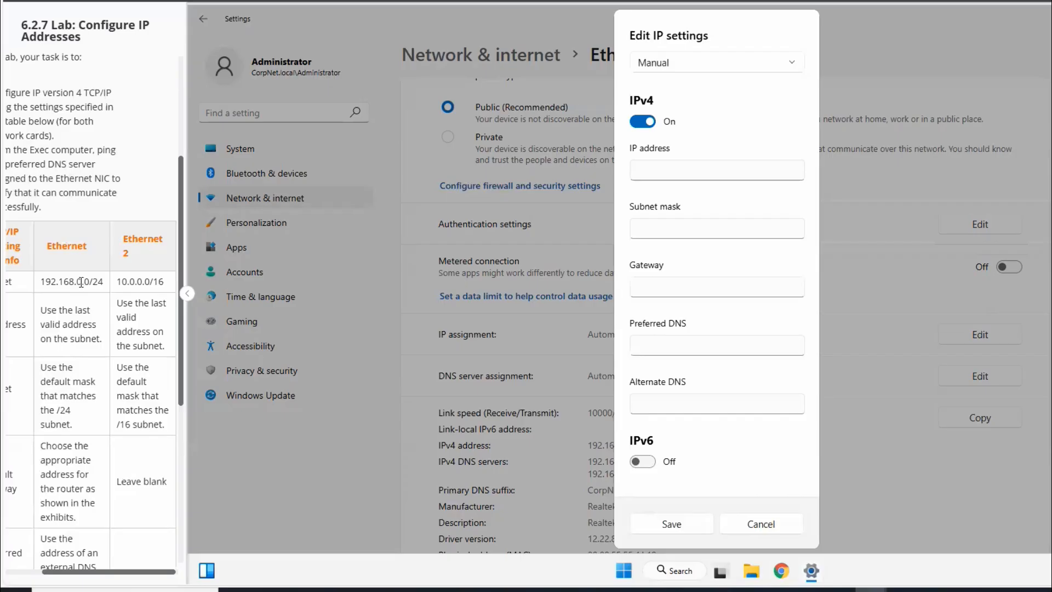
drag(82, 282, 43, 281)
key(ctrl+c)
click(113, 281)
drag(85, 281, 87, 281)
key(ctrl+c)
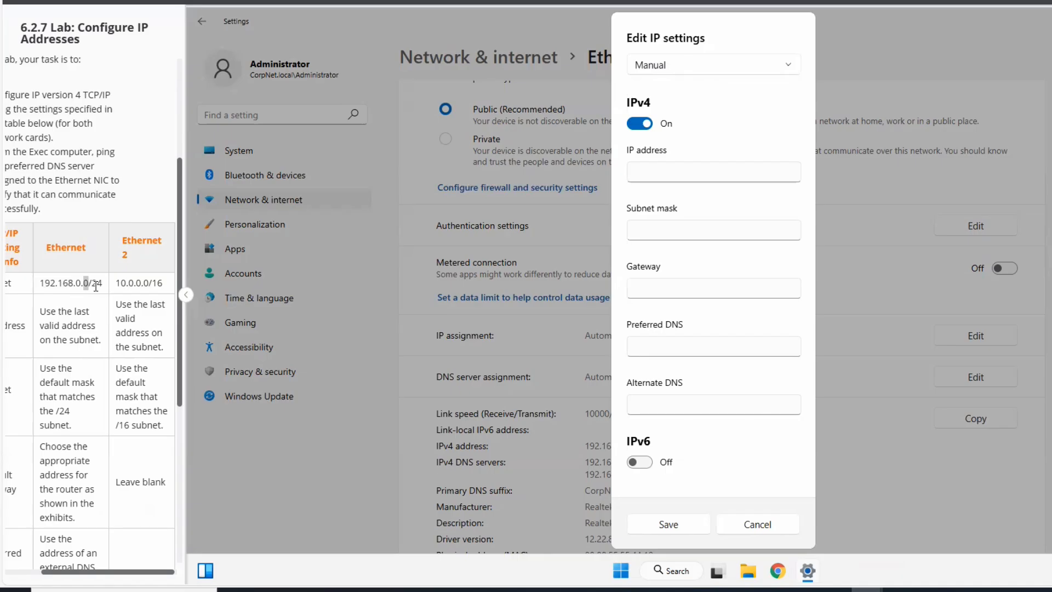
drag(89, 283, 34, 288)
click(85, 285)
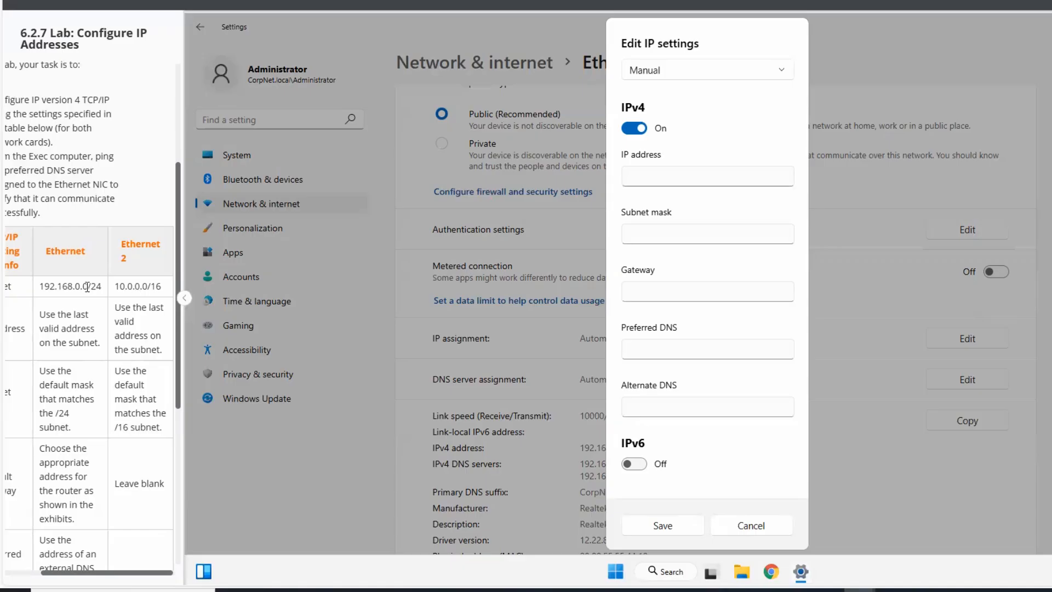
drag(87, 285, 85, 285)
- Set the Ethernet adapter's IPv4 address to 192.168.0.254
click(657, 172)
text(192)
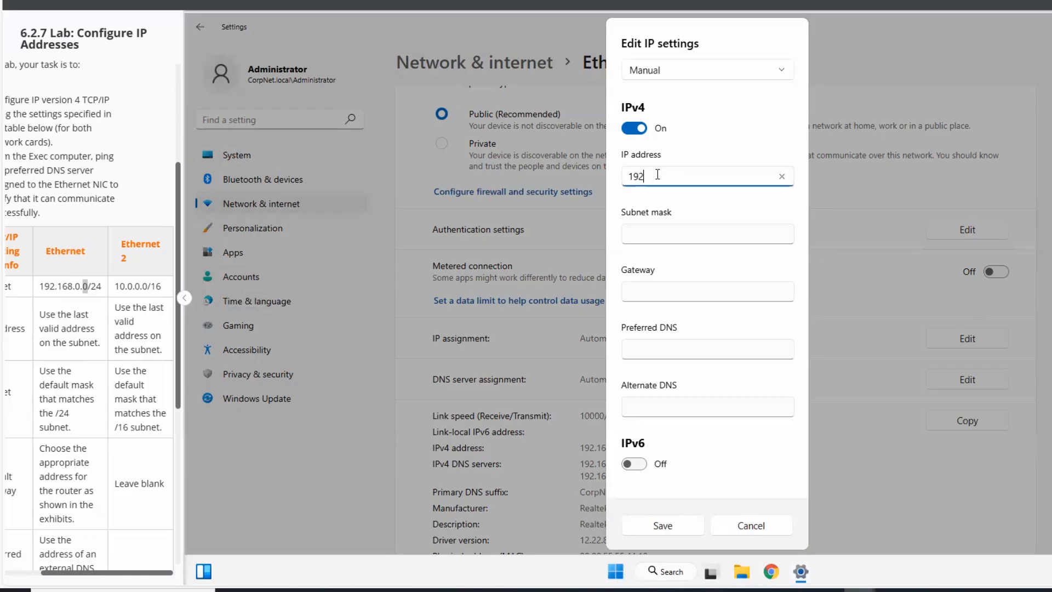
text(.168)
text(.0.254)
click(651, 236)
click(733, 207)
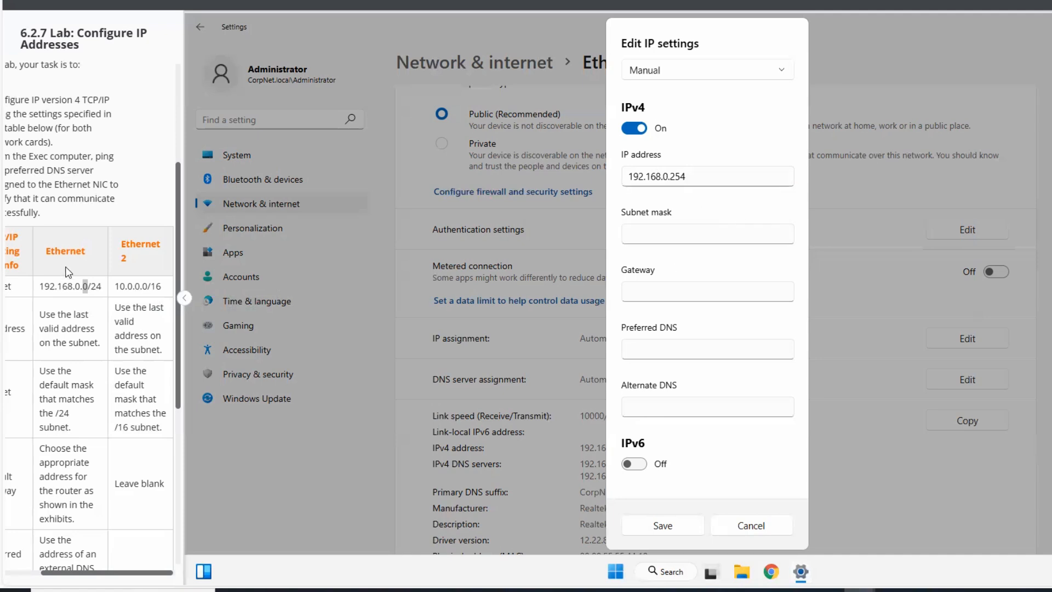
- Set the Ethernet adapter's subnet mask to 255.255.255.0 to match the /24 prefix
drag(101, 286, 92, 285)
click(634, 234)
text(255.255.255.0)
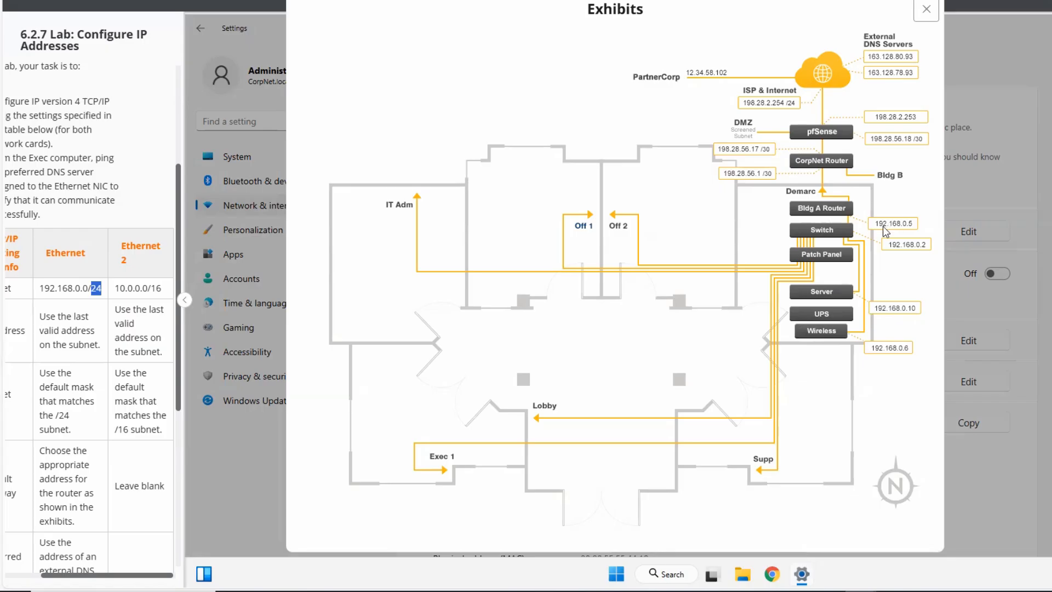
- Set the Ethernet adapter's gateway to 192.168.0.5, the Bldg A Router address shown in the exhibit
click(251, 486)
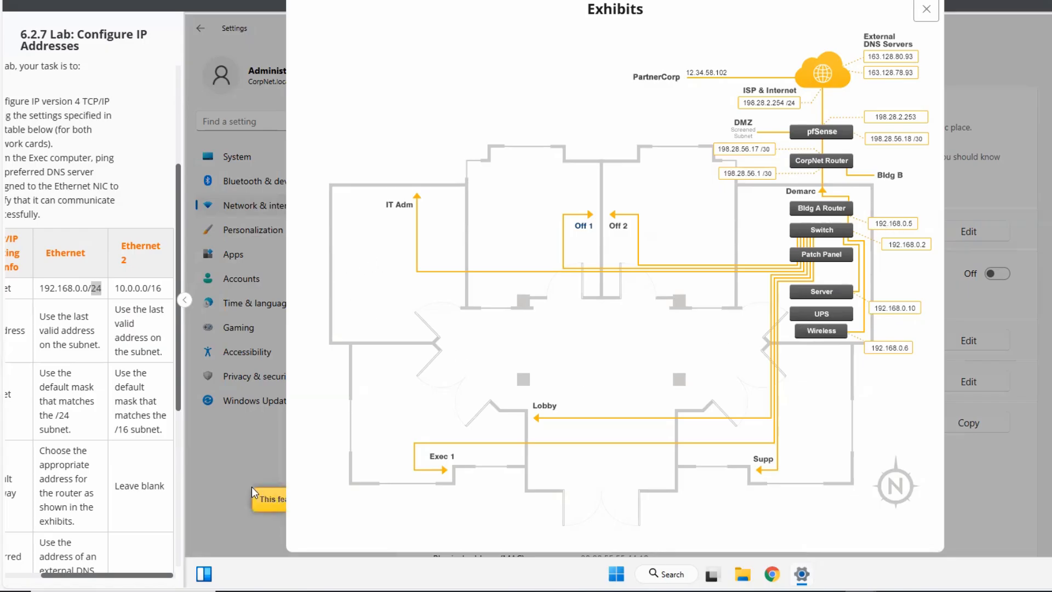
click(925, 9)
click(666, 293)
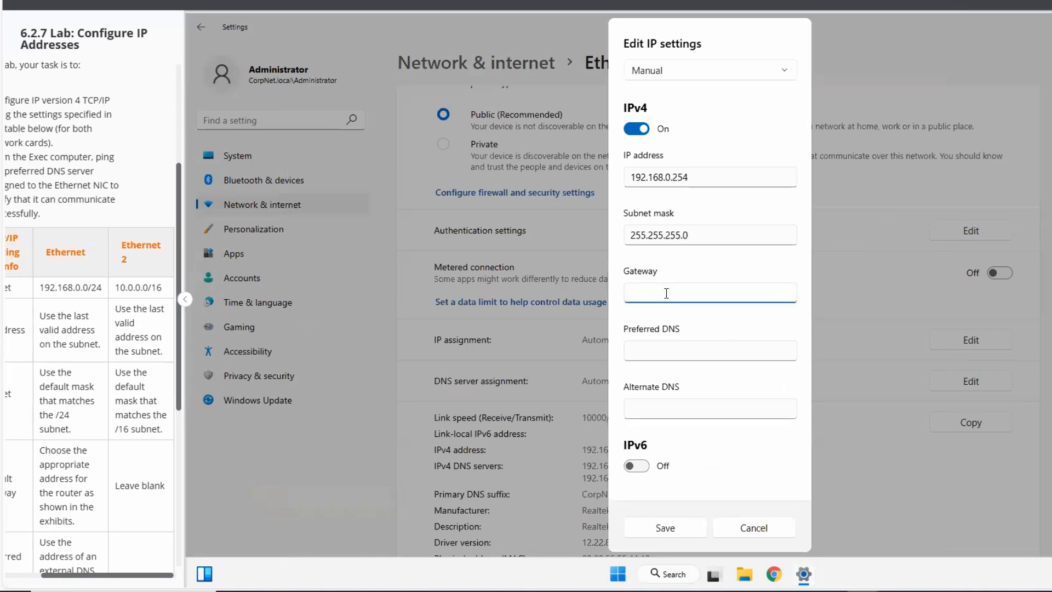
text(192)
text(.1)
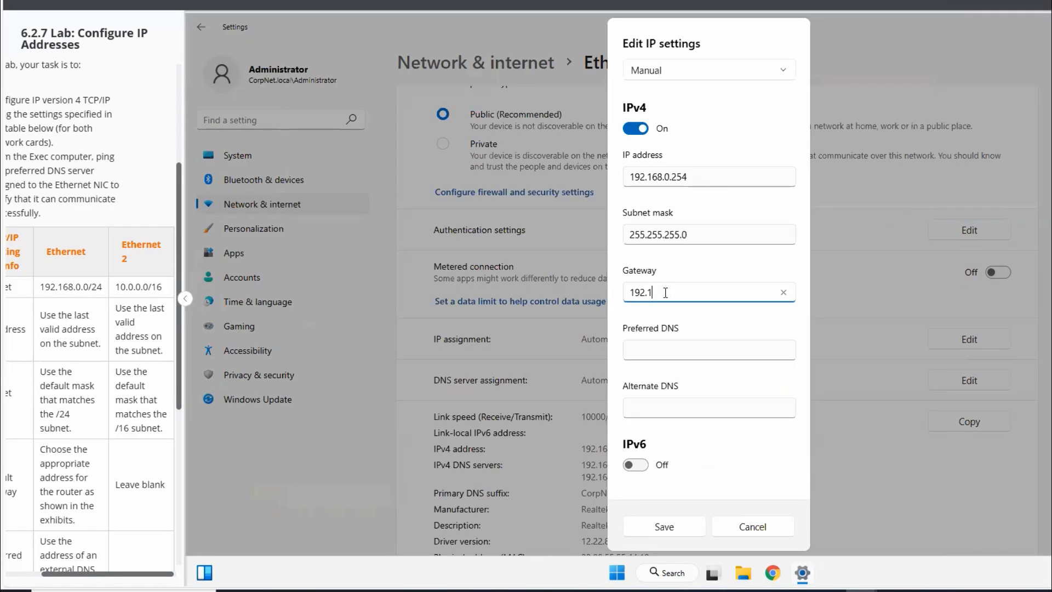
text(68)
text(.0.5)
click(724, 314)
- Set the Ethernet adapter's preferred DNS to 163.128.78.93, an external DNS server from the network exhibit
click(931, 2)
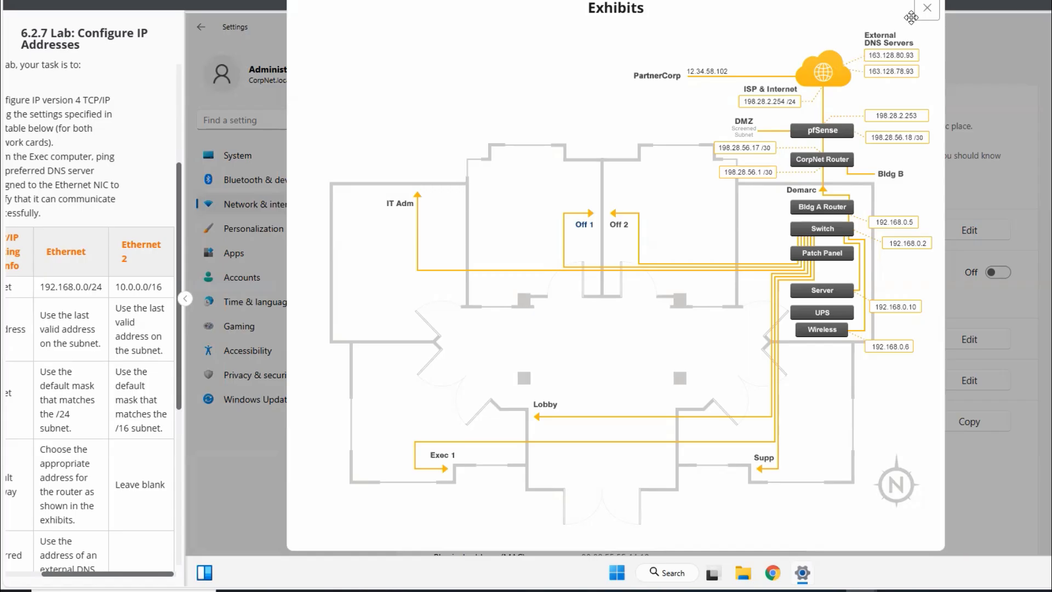
click(927, 11)
click(651, 345)
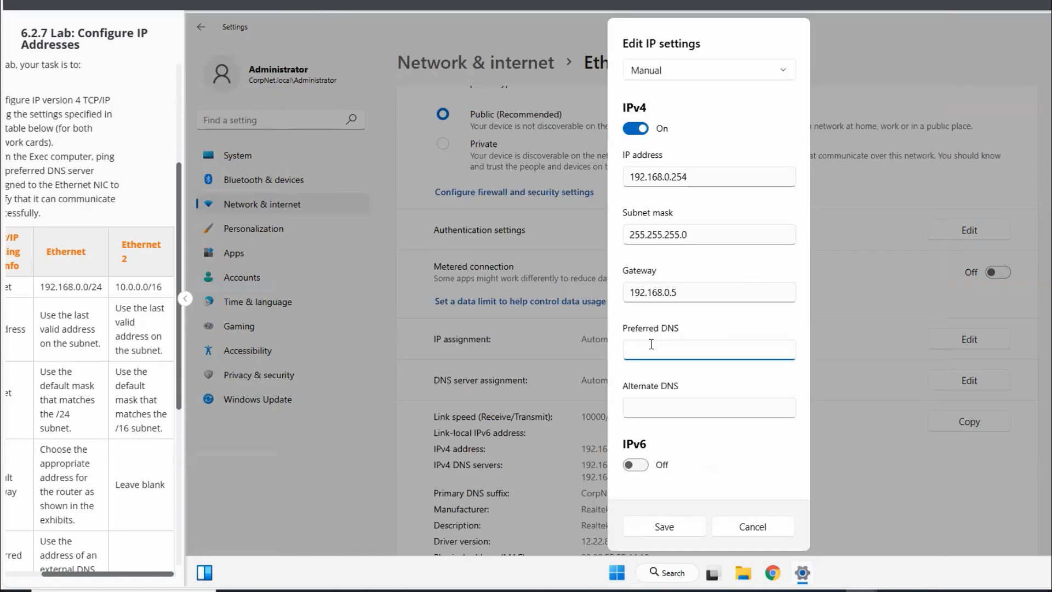
text(163.128.78.93)
click(746, 379)
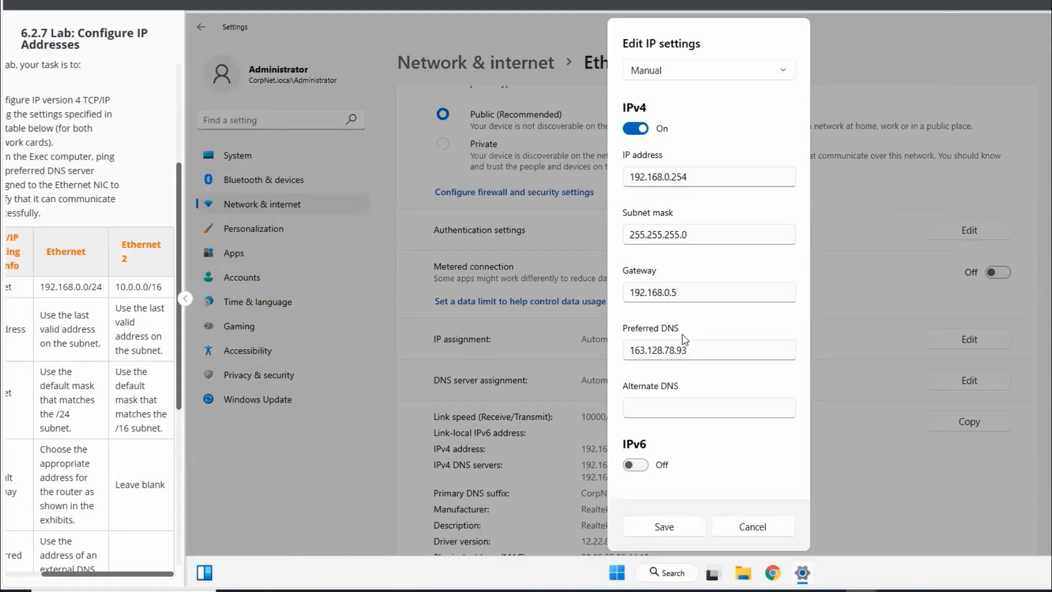
- Check the DNS rows of the lab table and set the Ethernet adapter's alternate DNS to 163.128.80.93
click(647, 407)
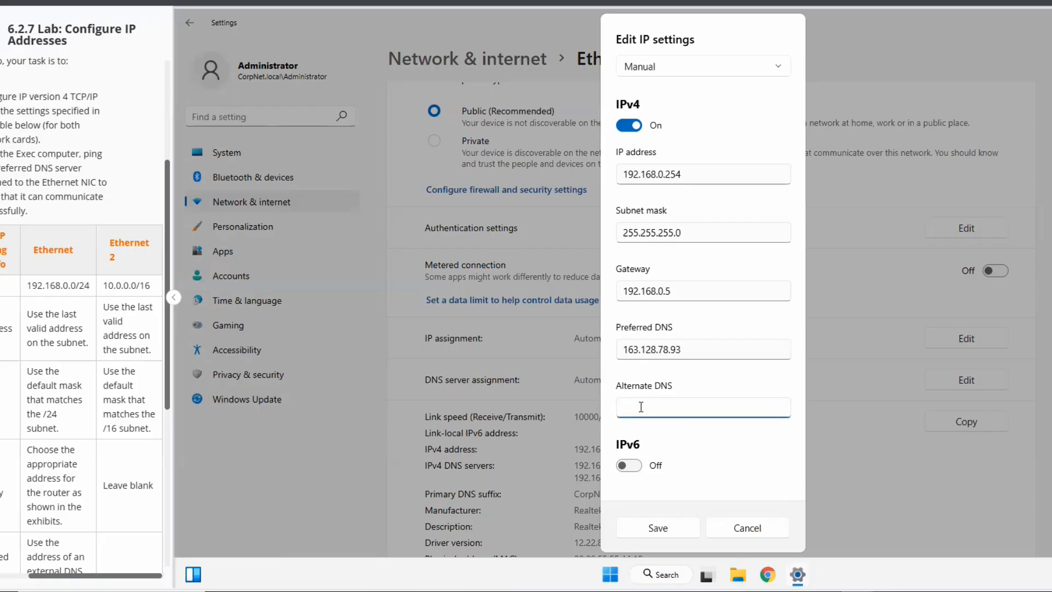
drag(131, 575, 176, 572)
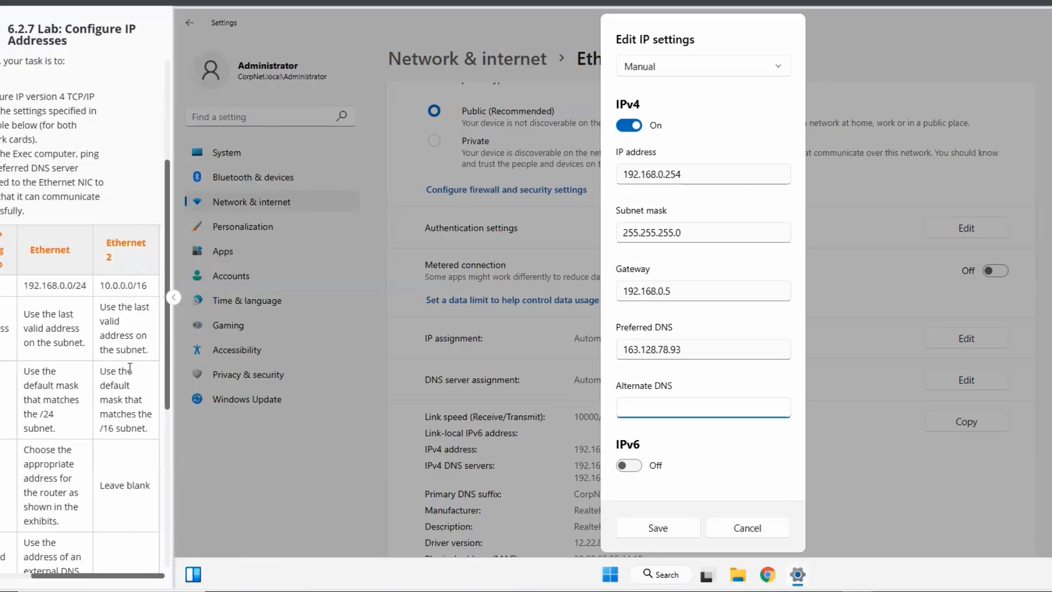
drag(113, 577, 43, 576)
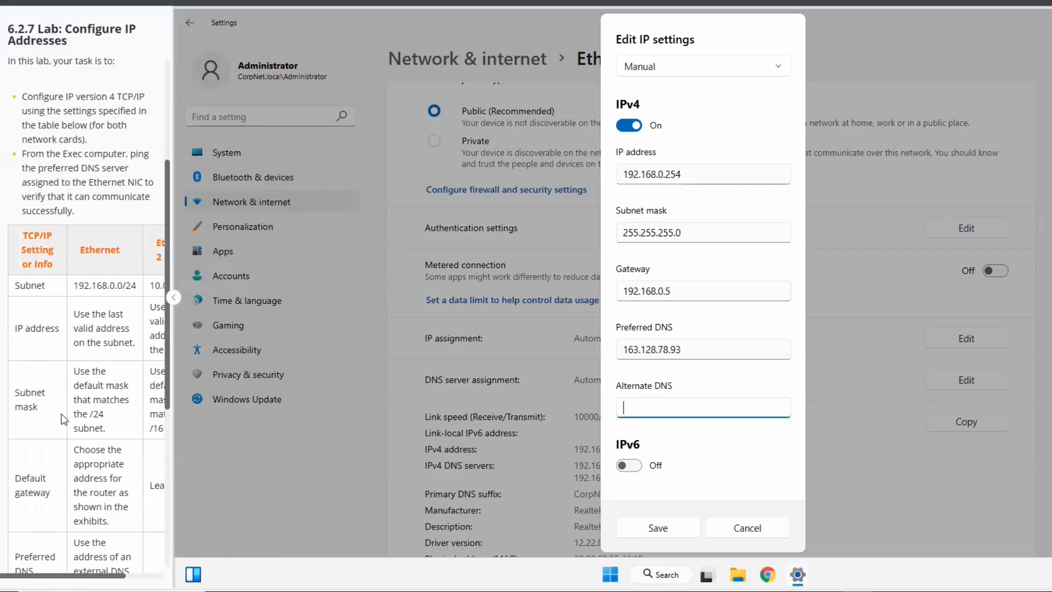
scroll(63, 457, down, 1)
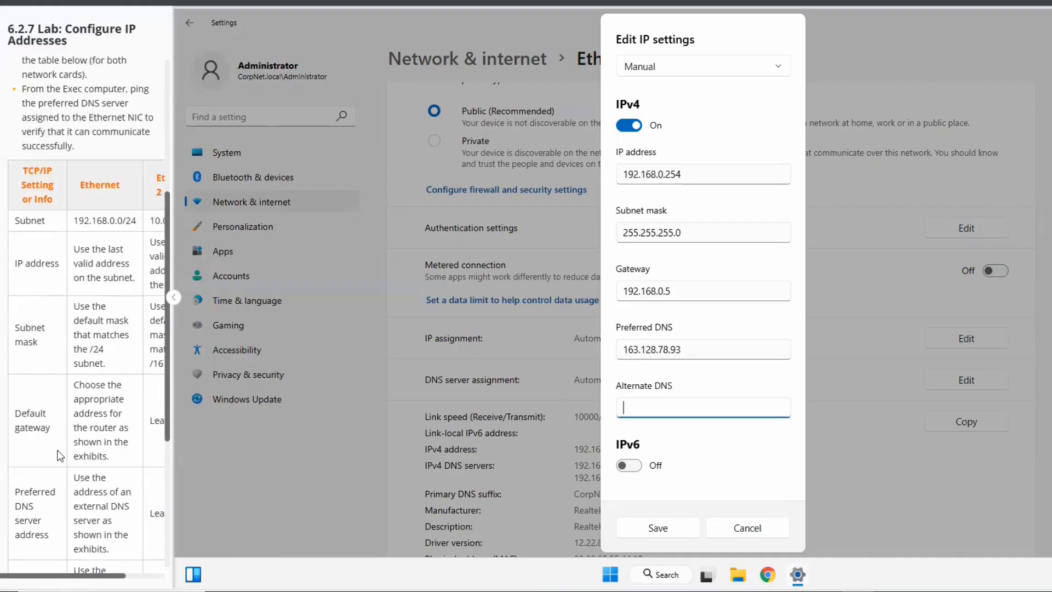
drag(75, 576, 85, 576)
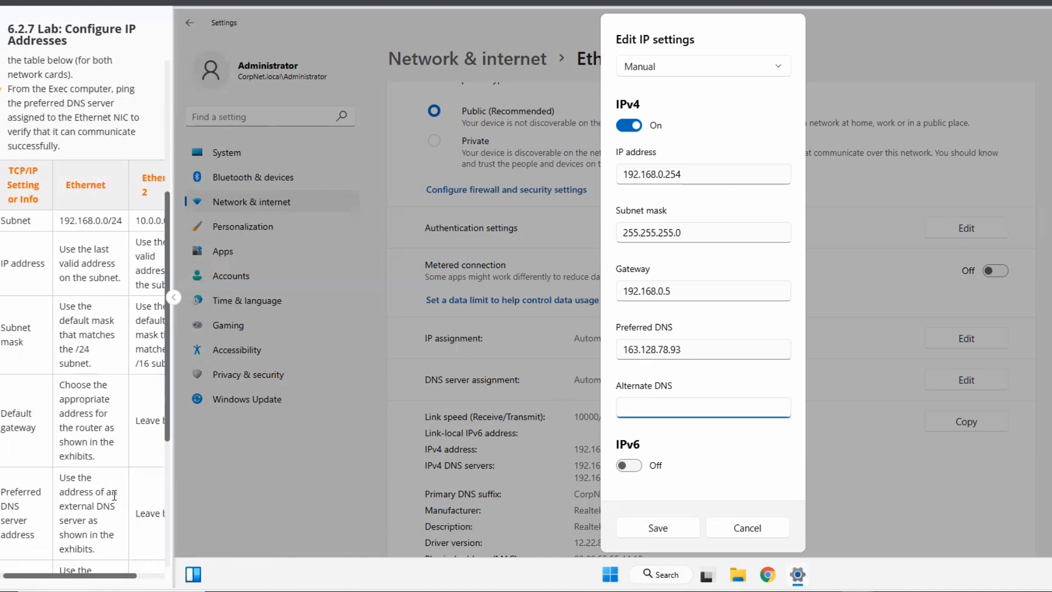
scroll(104, 528, down, 1)
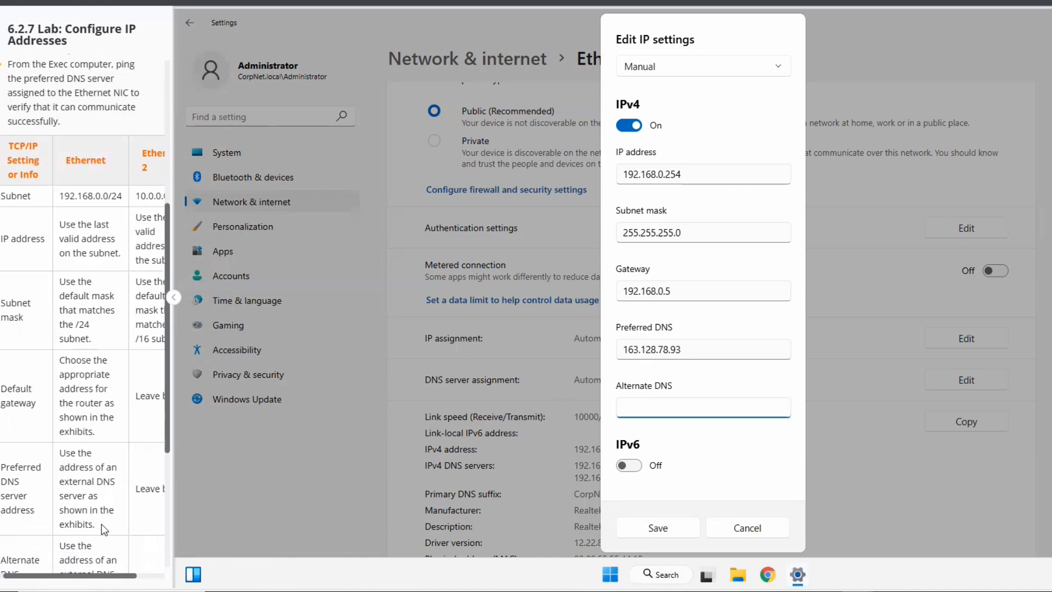
scroll(65, 482, down, 1)
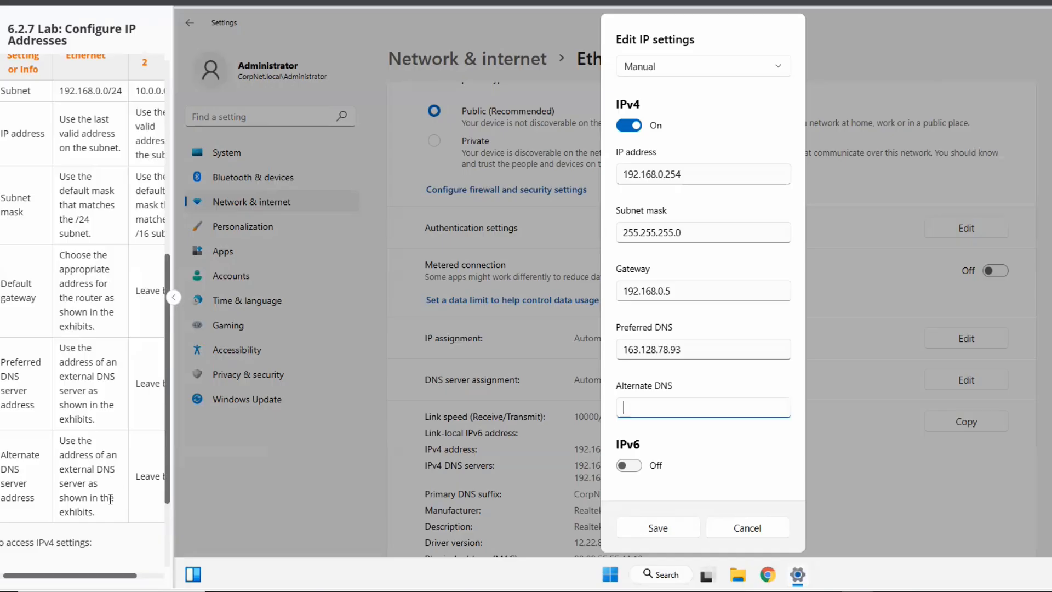
scroll(104, 501, down, 1)
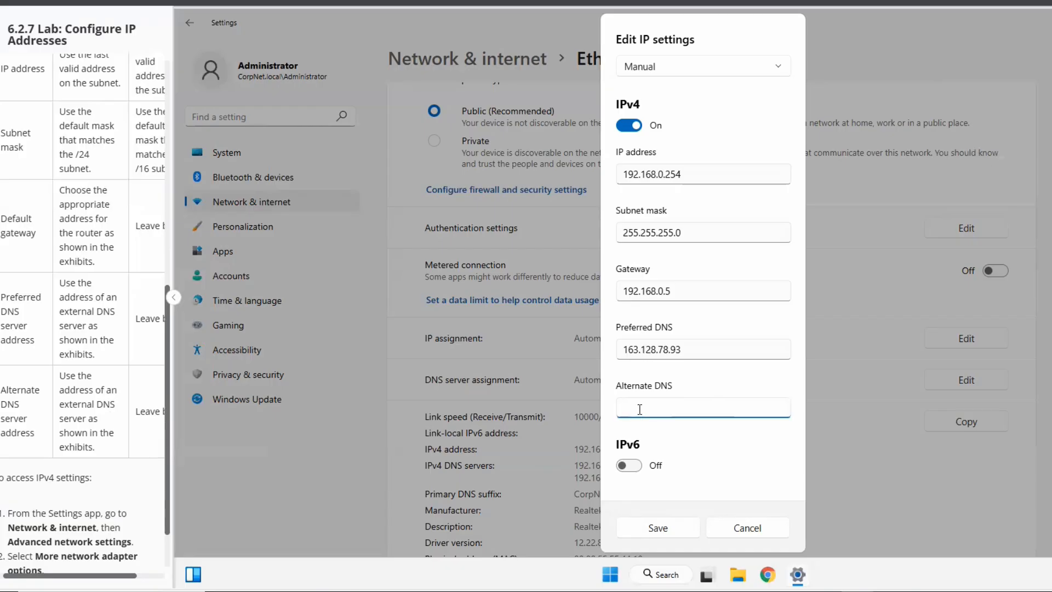
text(163.128.80.93)
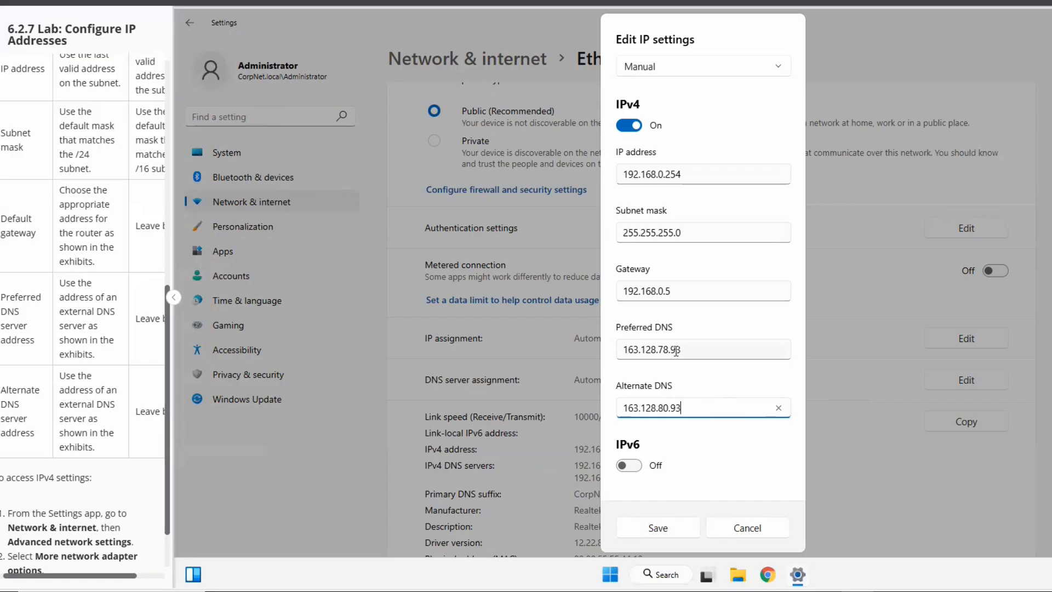
- Compare the third octets of the two DNS addresses and save the Ethernet adapter's IP settings
double_click(662, 407)
double_click(660, 349)
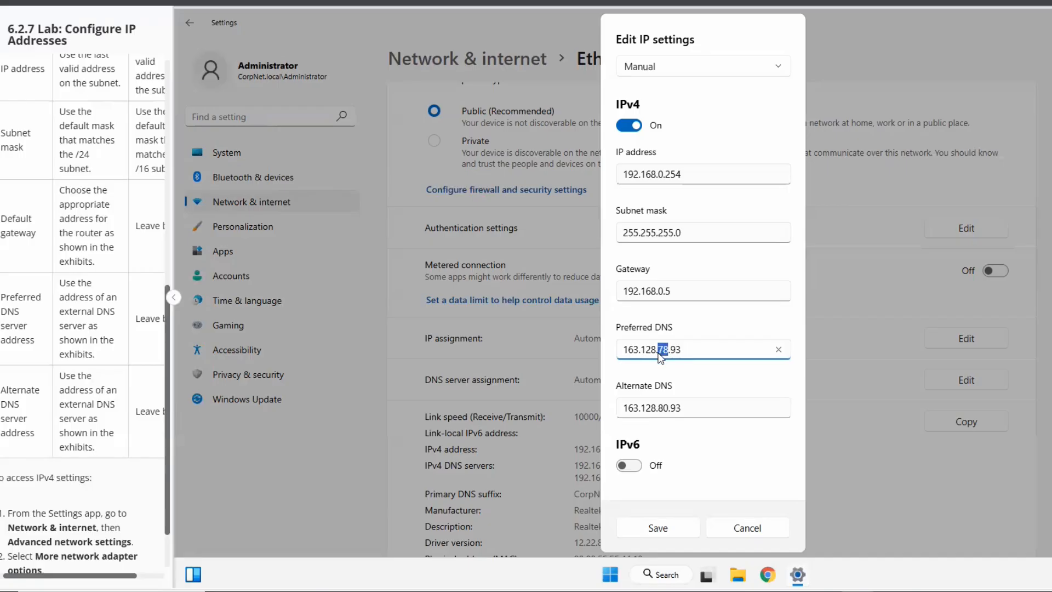
click(734, 380)
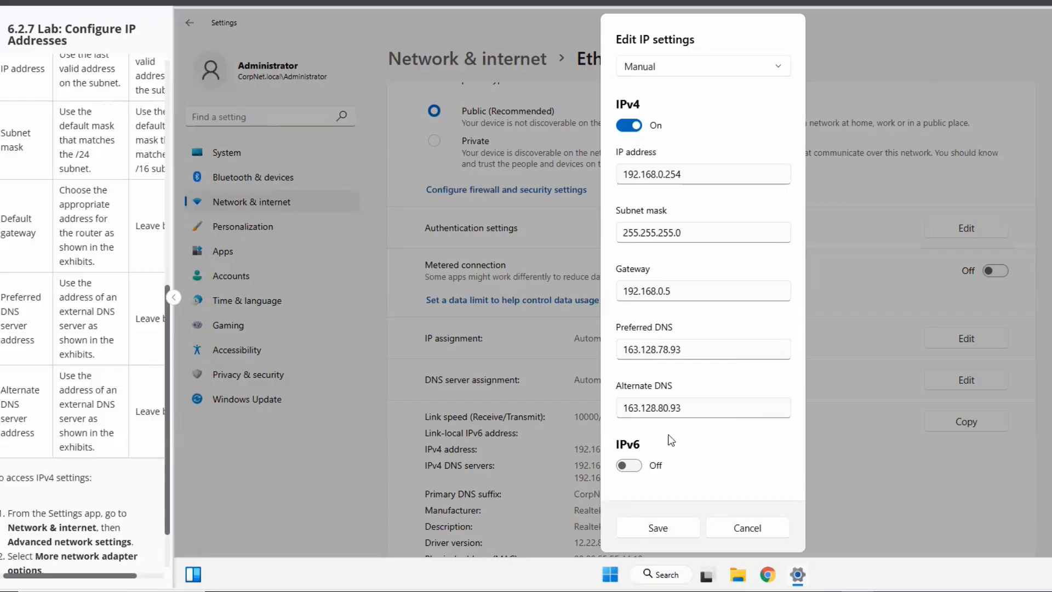
click(663, 530)
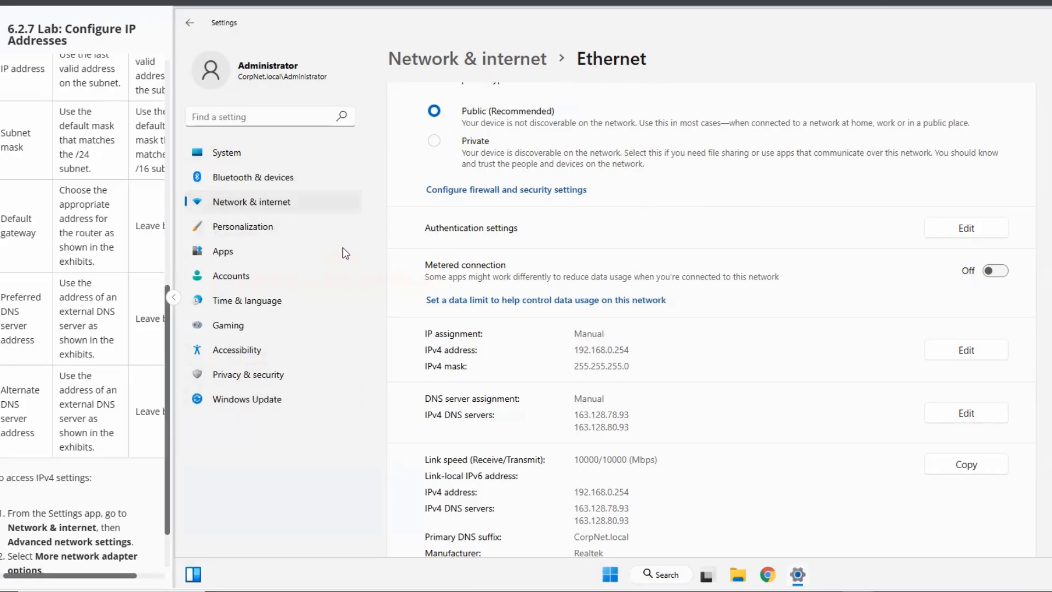
- Compare the Ethernet and Ethernet 2 columns of the lab table and review the Ethernet adapter's saved settings
click(248, 204)
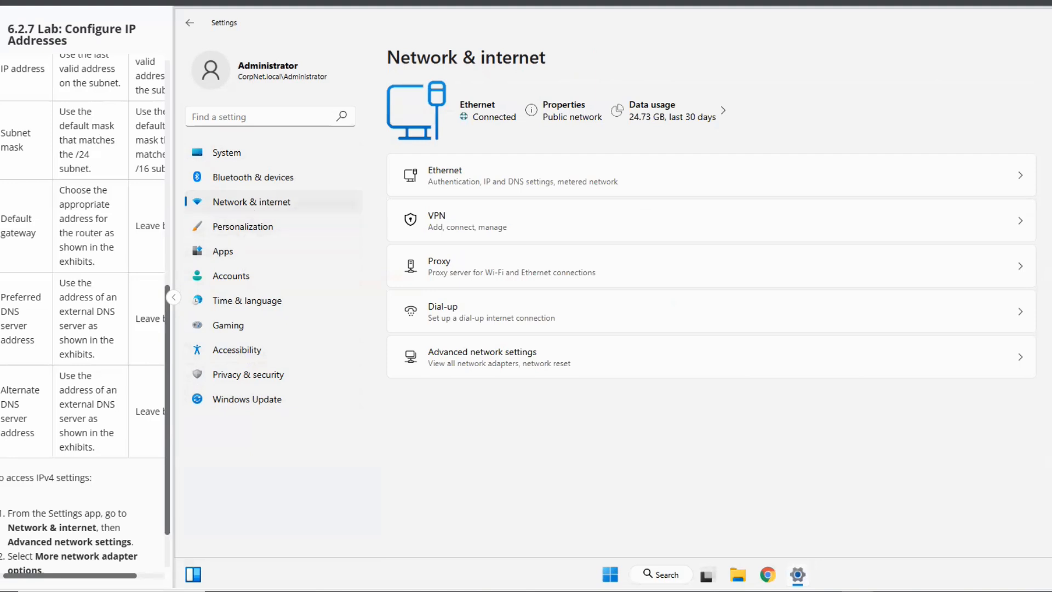
scroll(73, 392, up, 3)
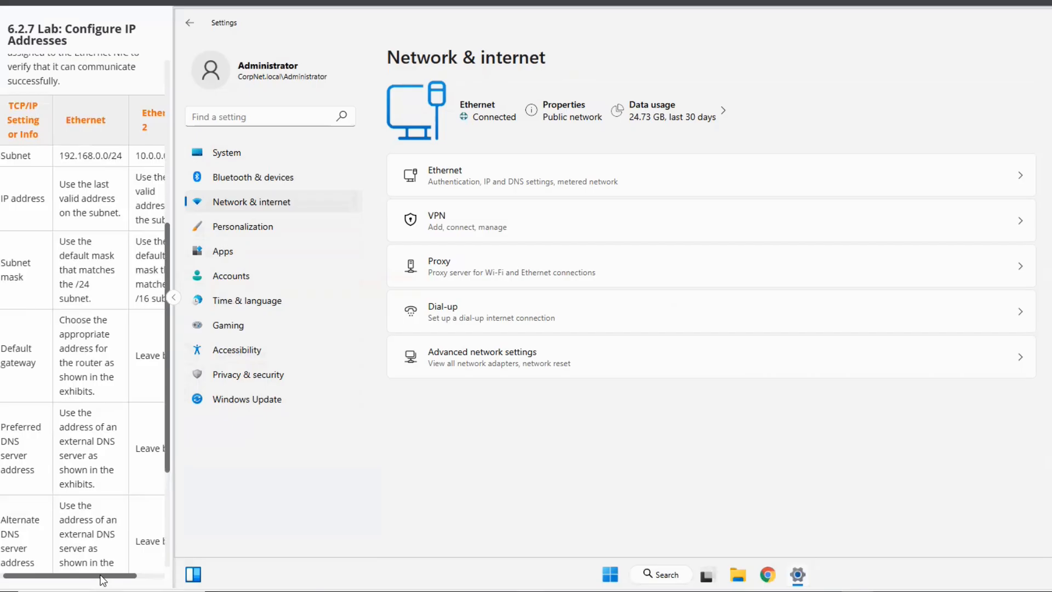
drag(91, 574, 143, 573)
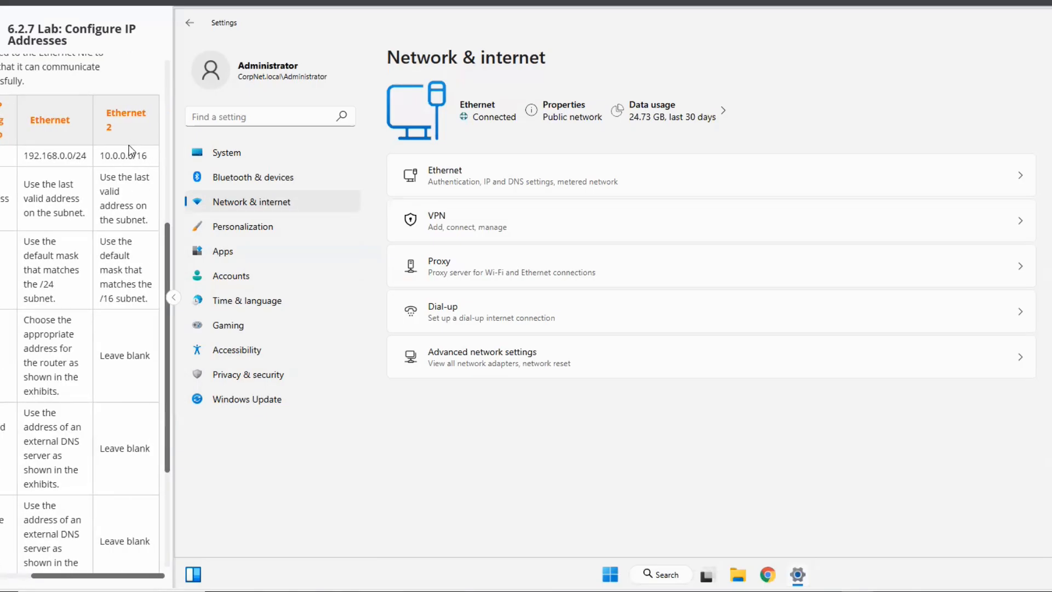
drag(86, 156, 27, 158)
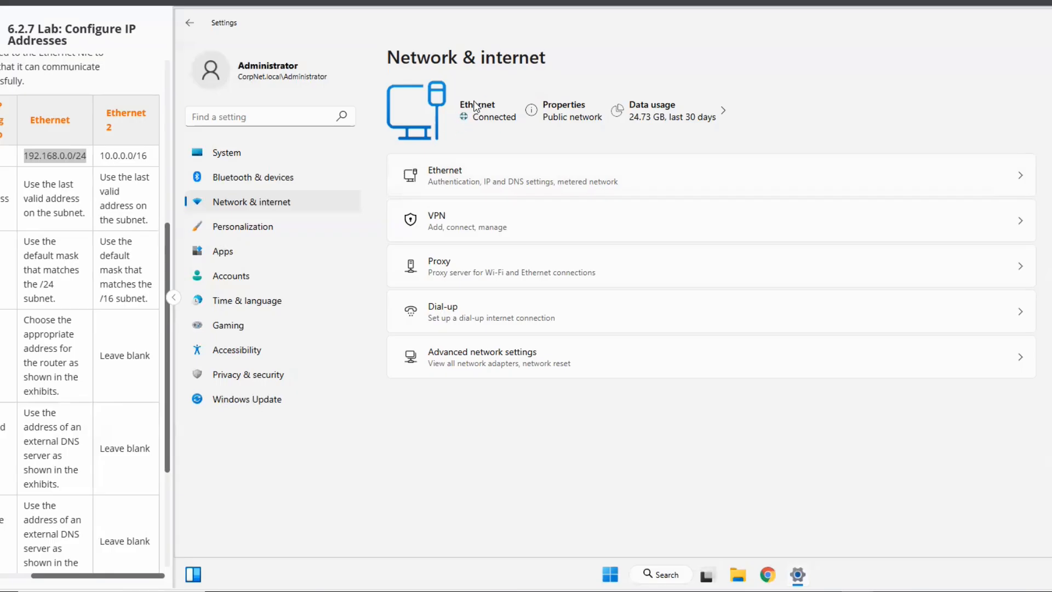
click(1021, 178)
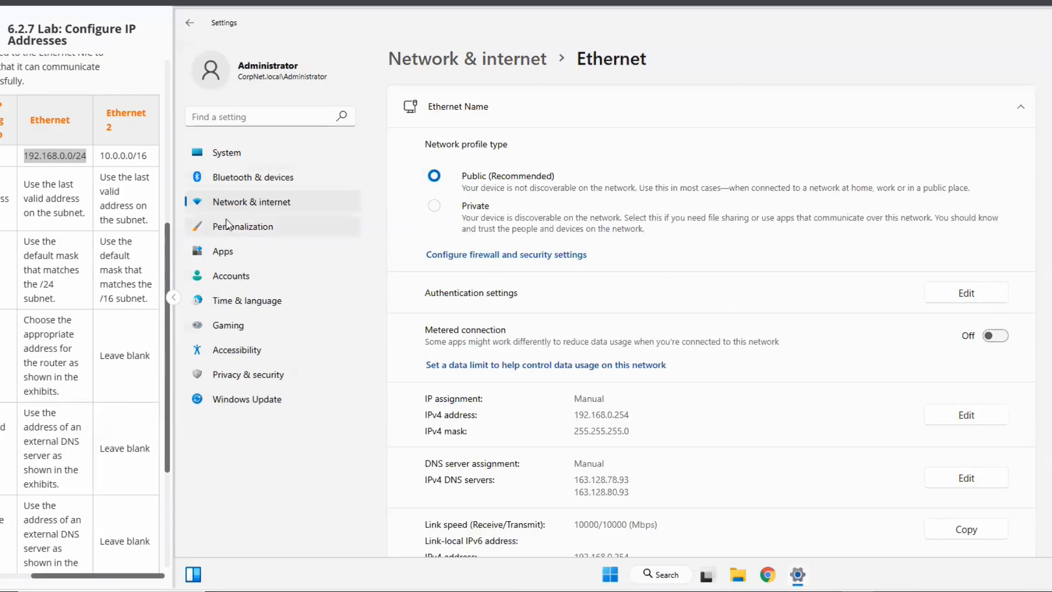
- Open the Internet Protocol Version 4 (TCP/IPv4) properties of the Ethernet 2 adapter through the advanced network settings
click(254, 201)
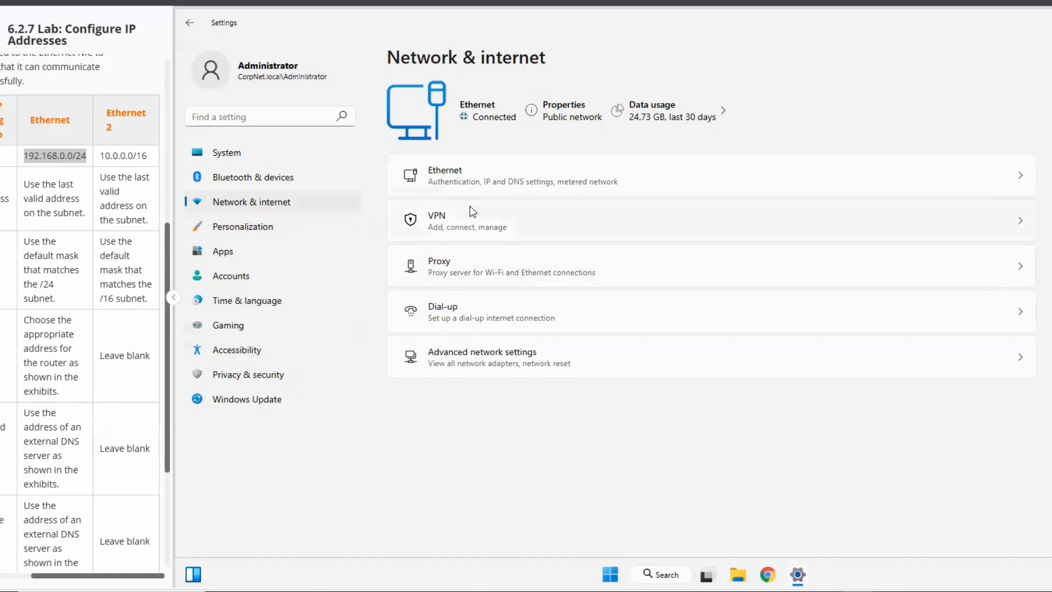
click(484, 359)
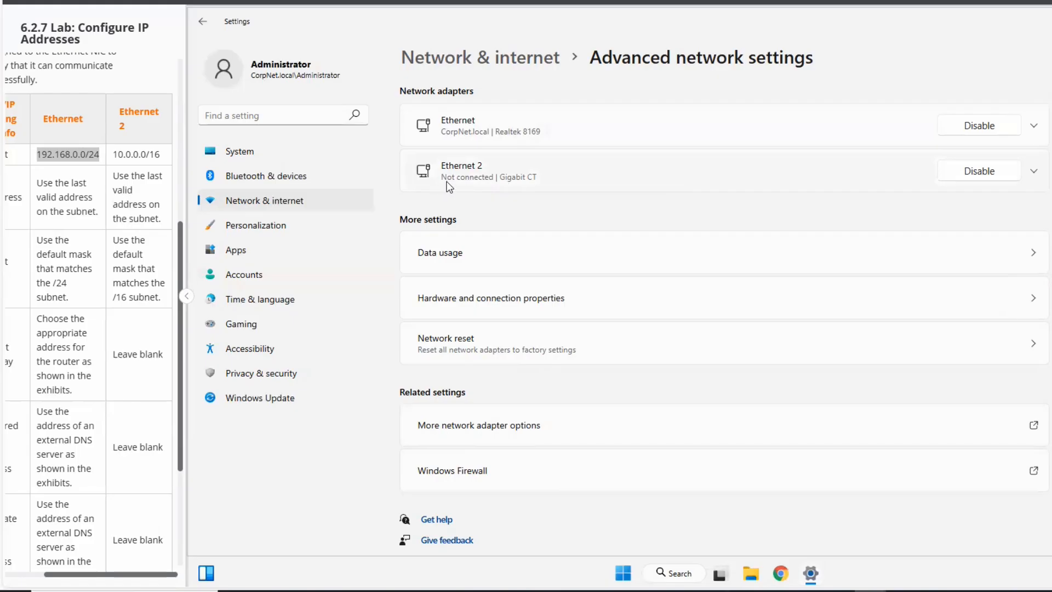
click(475, 426)
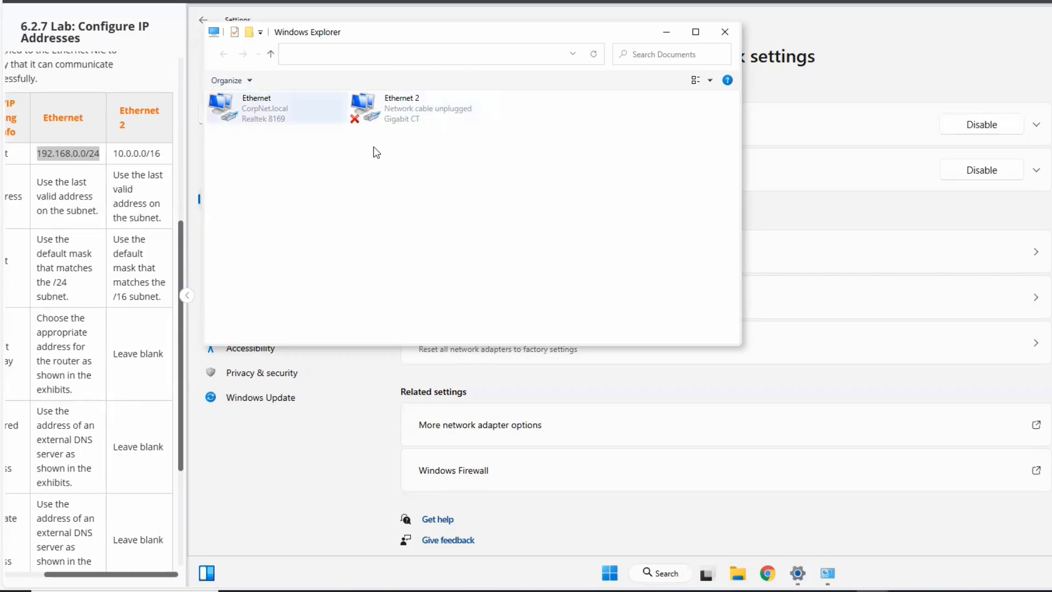
right_click(406, 110)
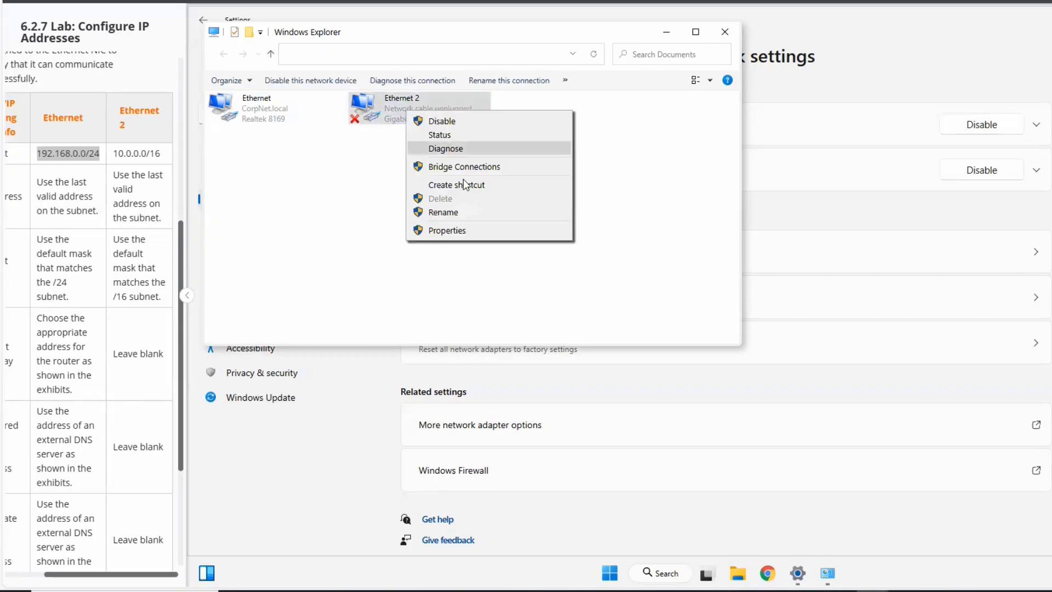
click(447, 230)
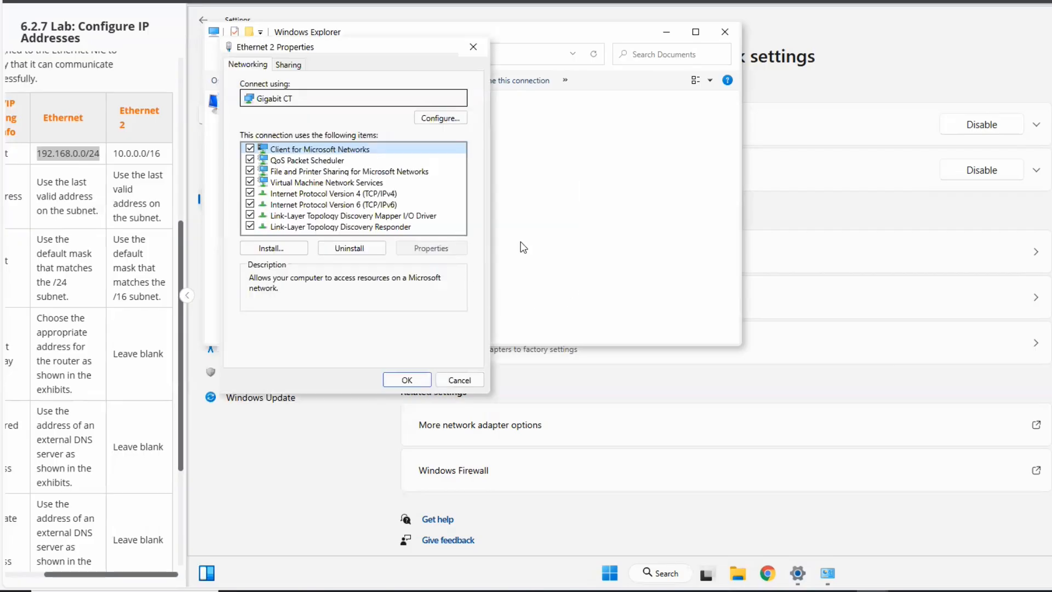
click(349, 194)
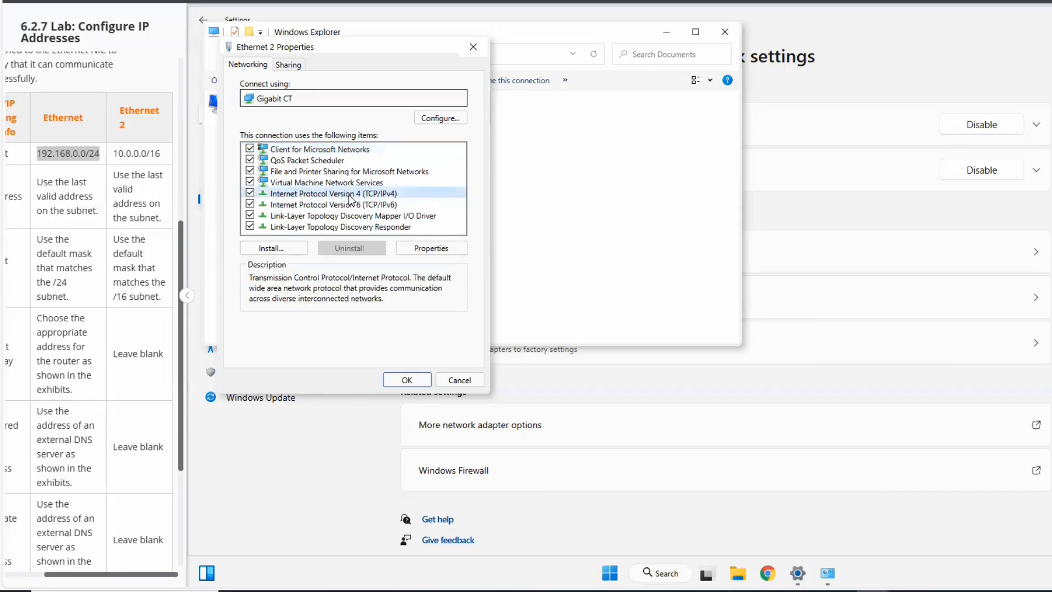
click(430, 247)
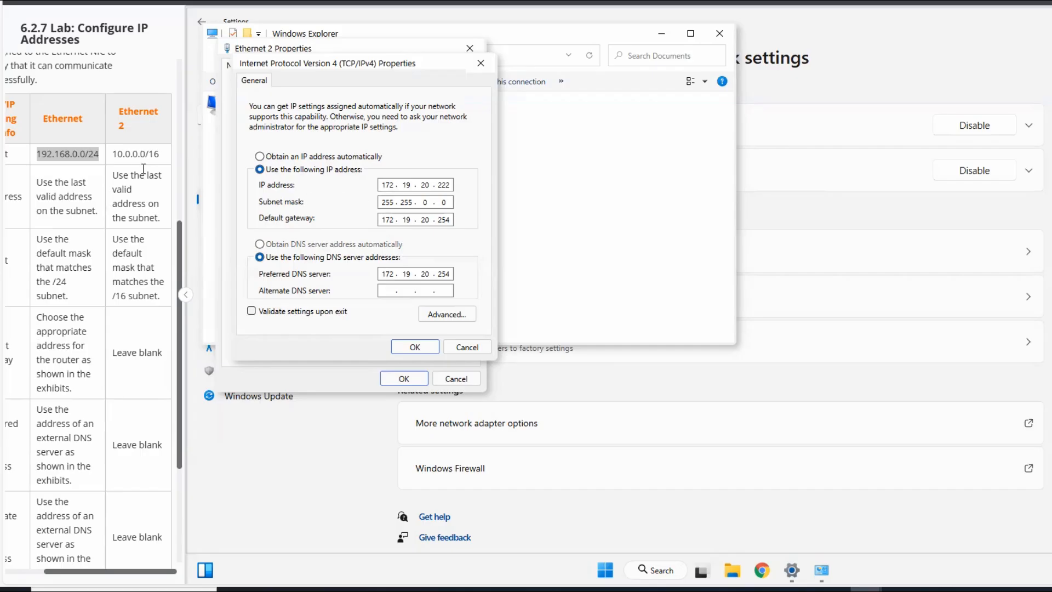
- Examine the prefix and the network and host portions of the Ethernet 2 subnet in the lab table
drag(116, 155, 159, 158)
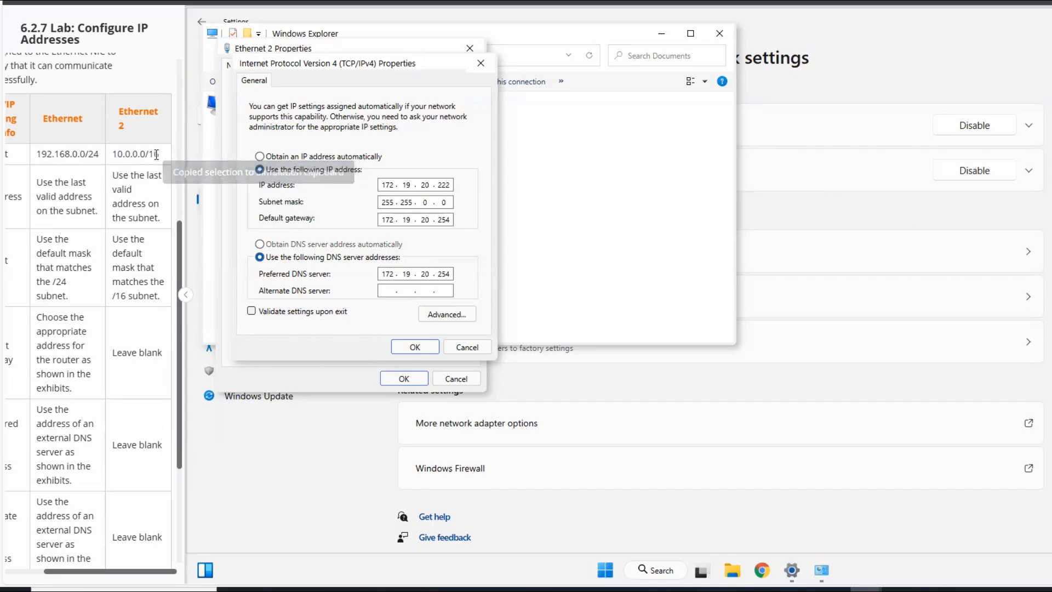
drag(159, 154, 153, 154)
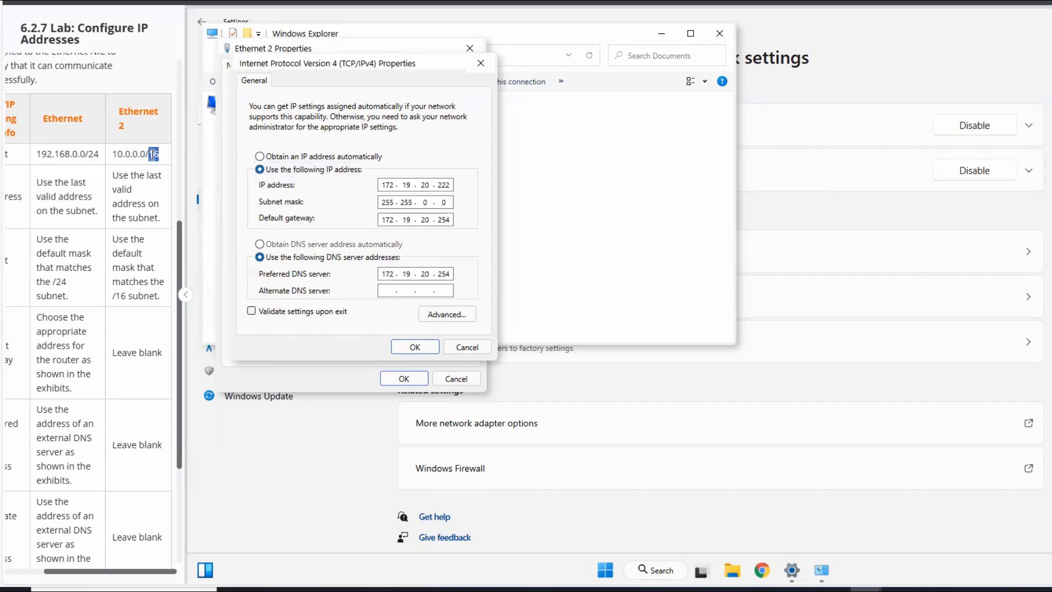
drag(100, 154, 90, 155)
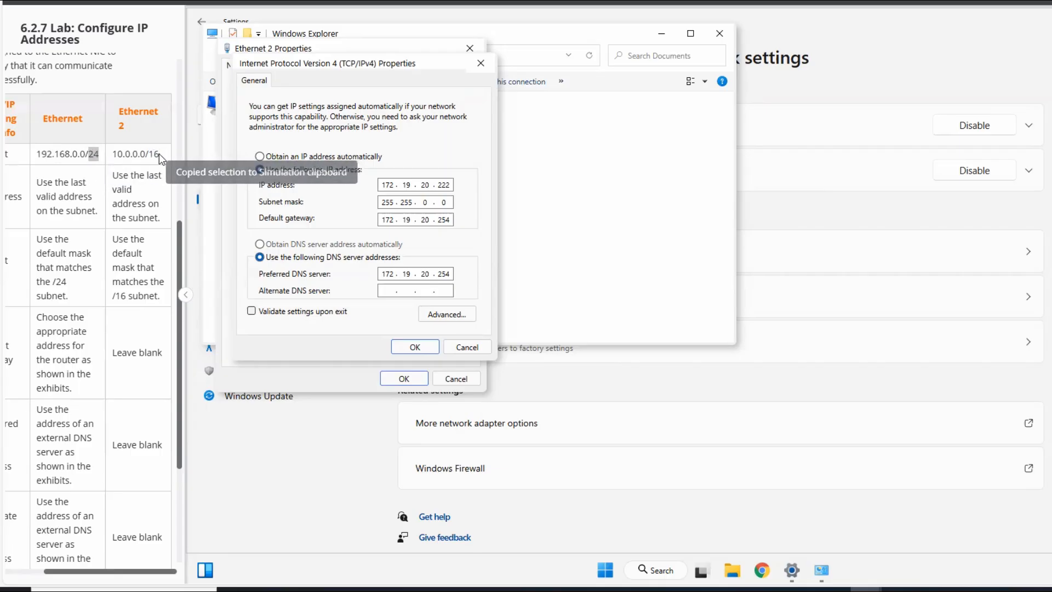
drag(158, 155, 114, 157)
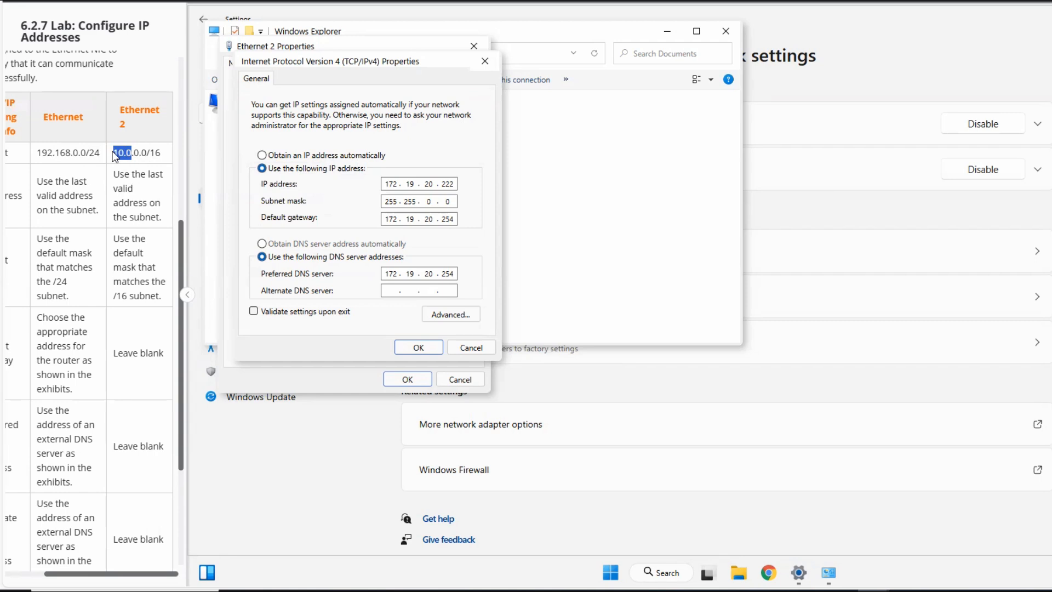
key(ctrl+c)
drag(150, 152, 160, 151)
key(ctrl+c)
drag(125, 153, 131, 154)
drag(161, 153, 115, 154)
- Set the Ethernet 2 adapter's IP address to 10.0.255.254 and save the configuration despite the mismatched default gateway
drag(385, 184, 449, 184)
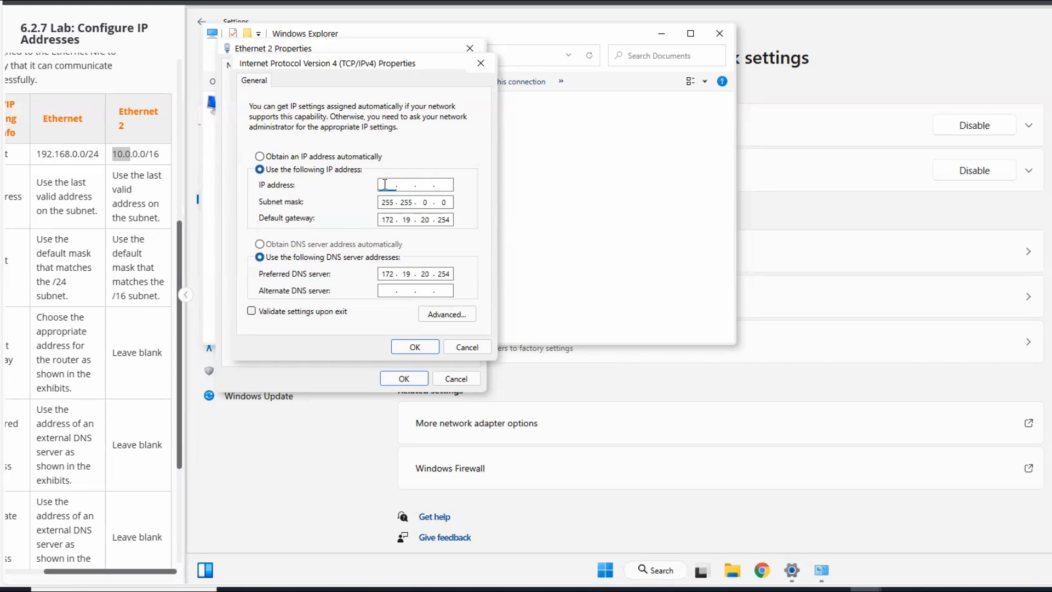
text(10.0.)
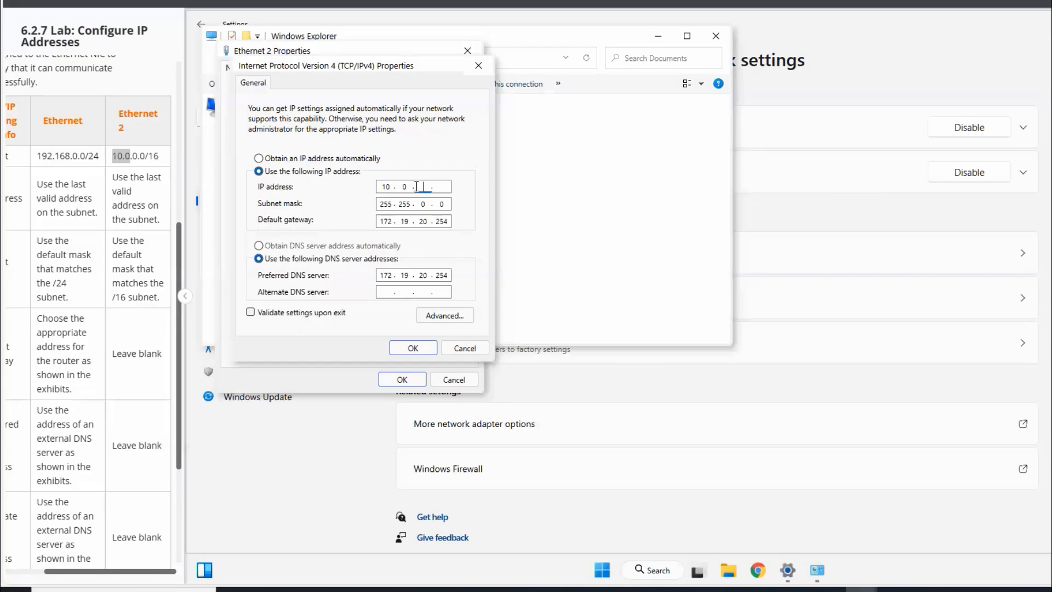
text(255)
text(254)
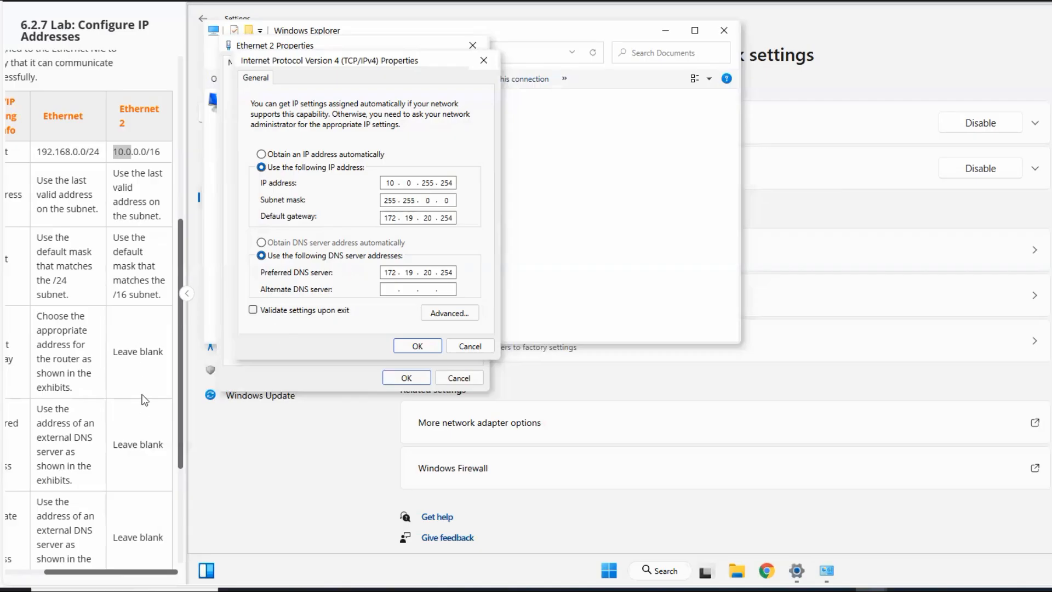
scroll(126, 332, down, 2)
scroll(128, 337, down, 3)
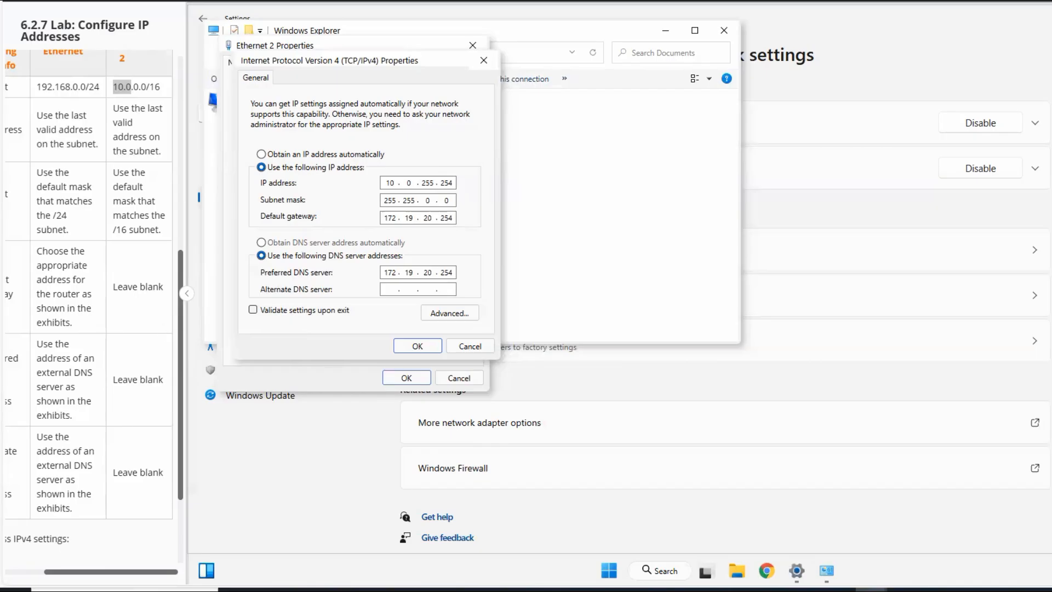
click(417, 346)
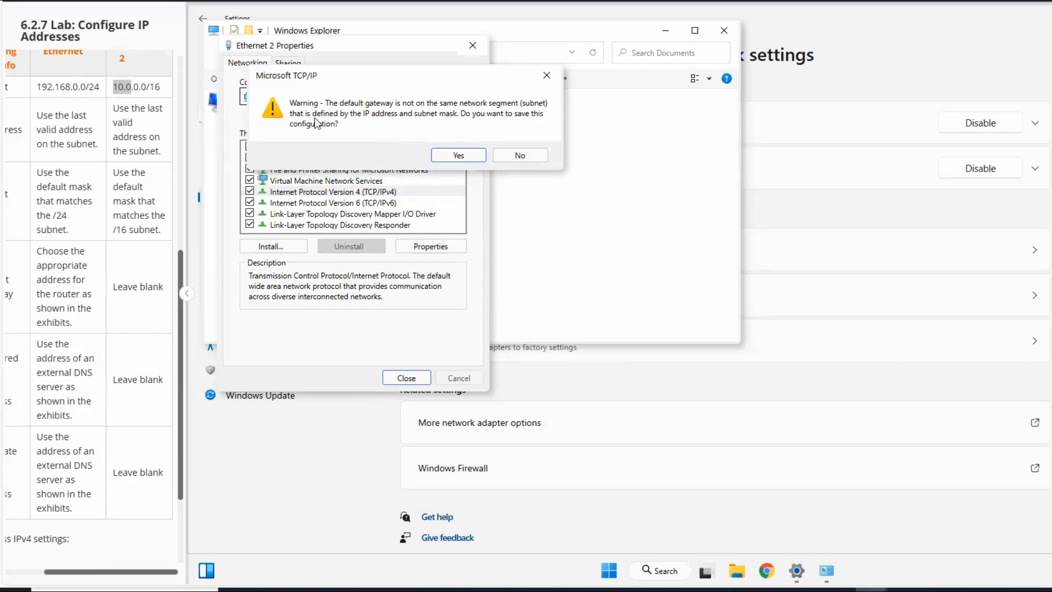
click(459, 156)
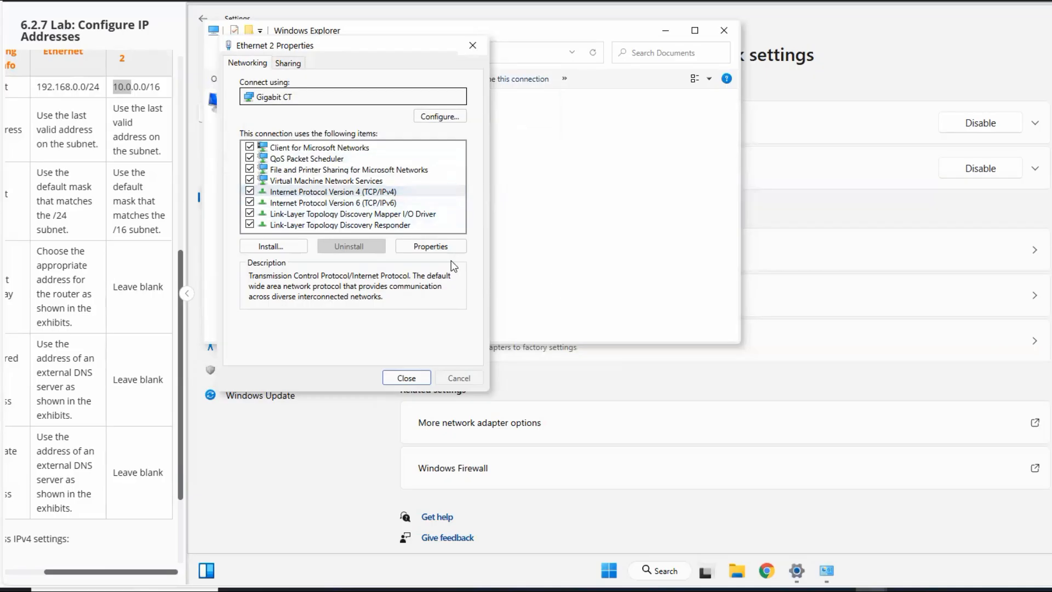
- Clear the default gateway and preferred DNS server in Ethernet 2's IPv4 properties, save them and close the adapter's properties
click(434, 245)
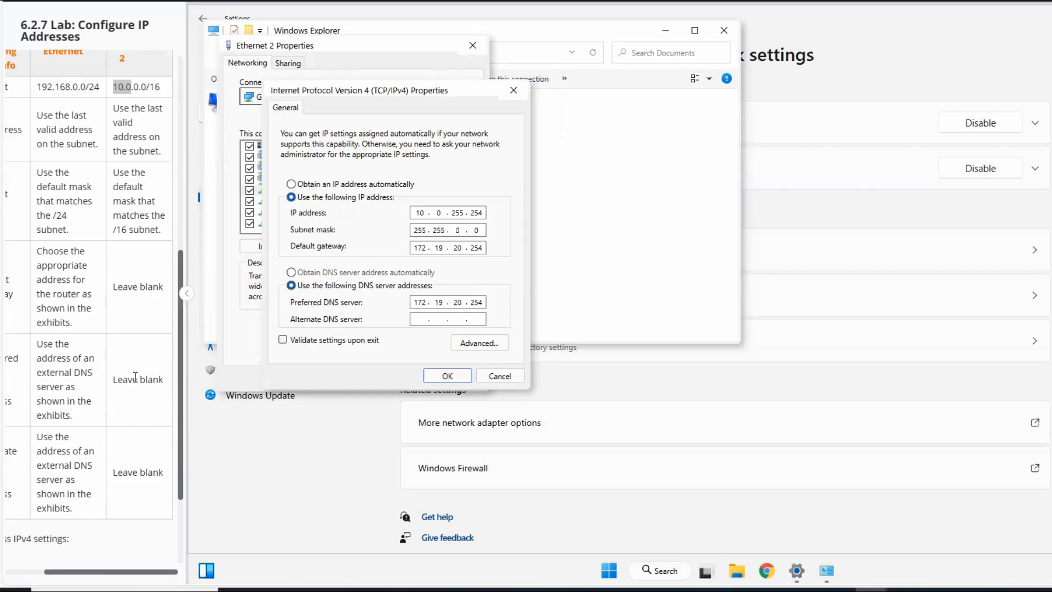
drag(415, 248, 477, 248)
double_click(438, 247)
key(BackSpace)
key(BackSpace)
key(BackSpace)
key(BackSpace)
key(BackSpace)
drag(418, 304, 476, 303)
key(BackSpace)
key(BackSpace)
key(BackSpace)
key(BackSpace)
key(BackSpace)
key(BackSpace)
click(449, 378)
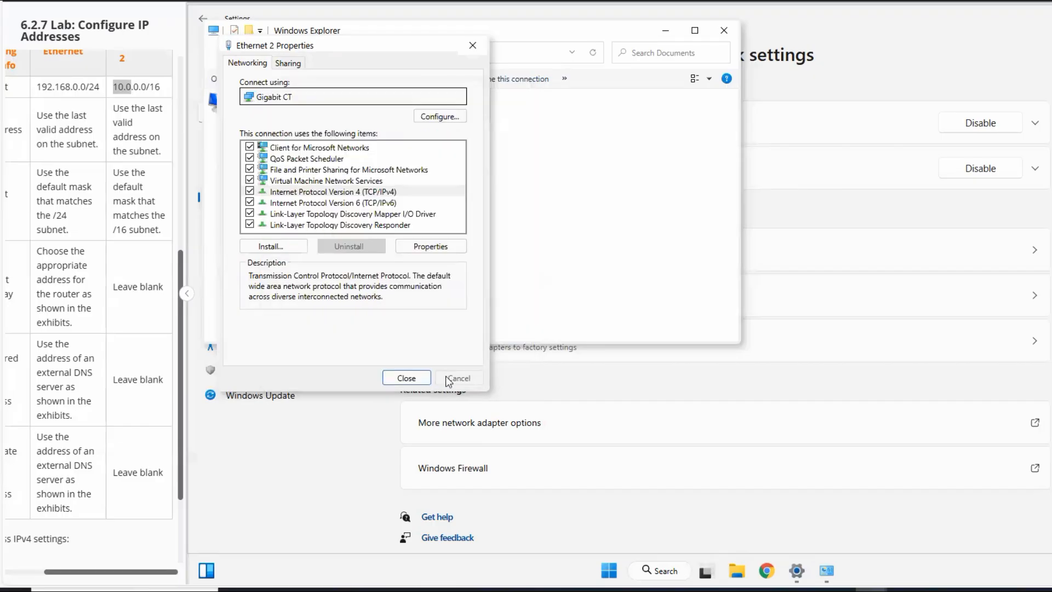
click(408, 378)
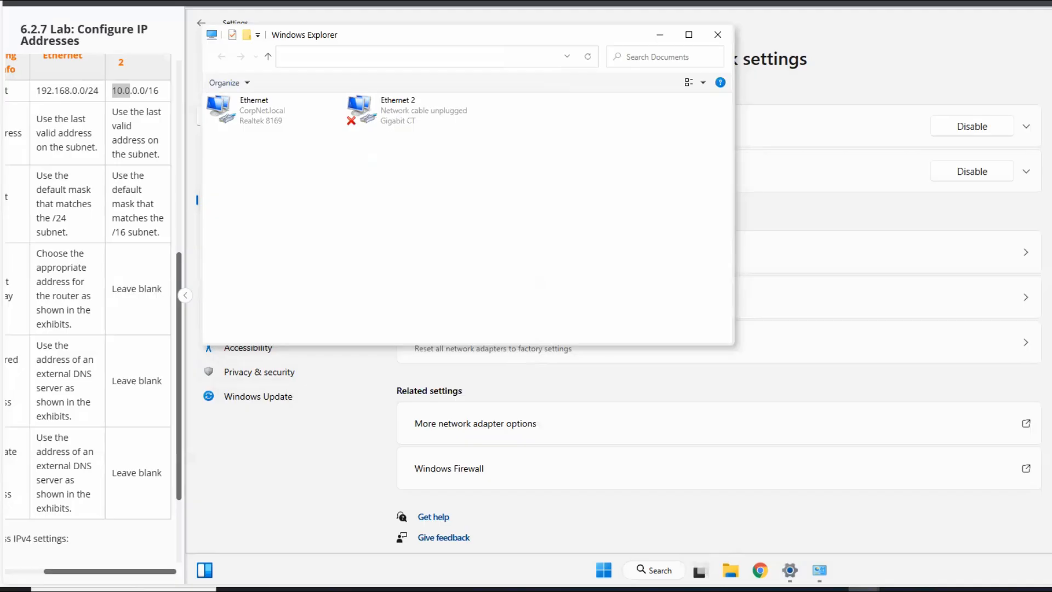
- Review the lab's task list for the requirement that follows the network card configuration
scroll(164, 403, down, 2)
scroll(87, 345, up, 2)
scroll(90, 356, down, 2)
scroll(88, 356, up, 8)
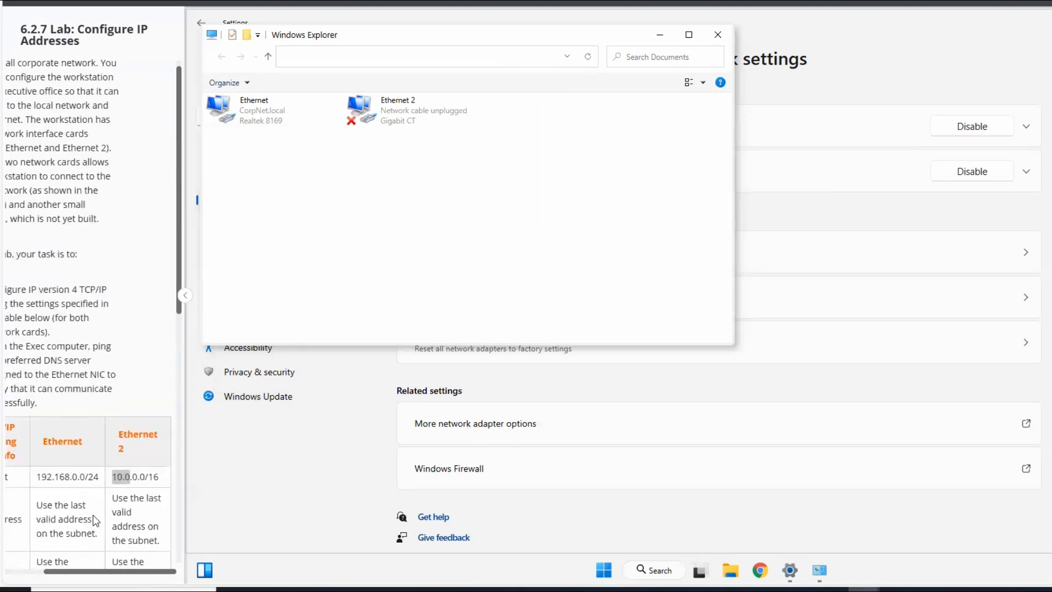
drag(122, 571, 84, 572)
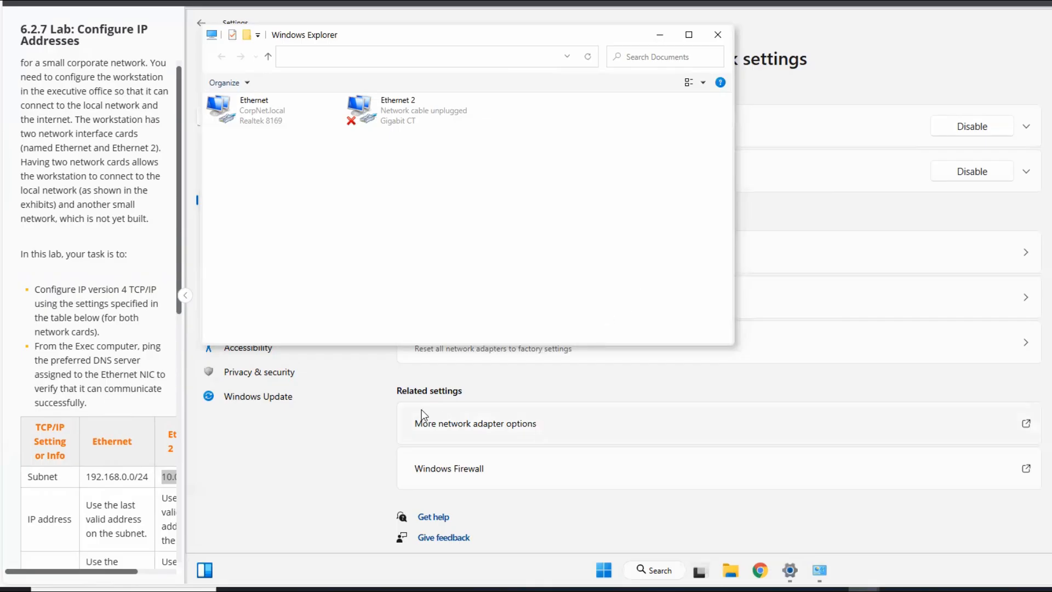
- Try to open a command prompt by searching Windows for cmd
click(660, 570)
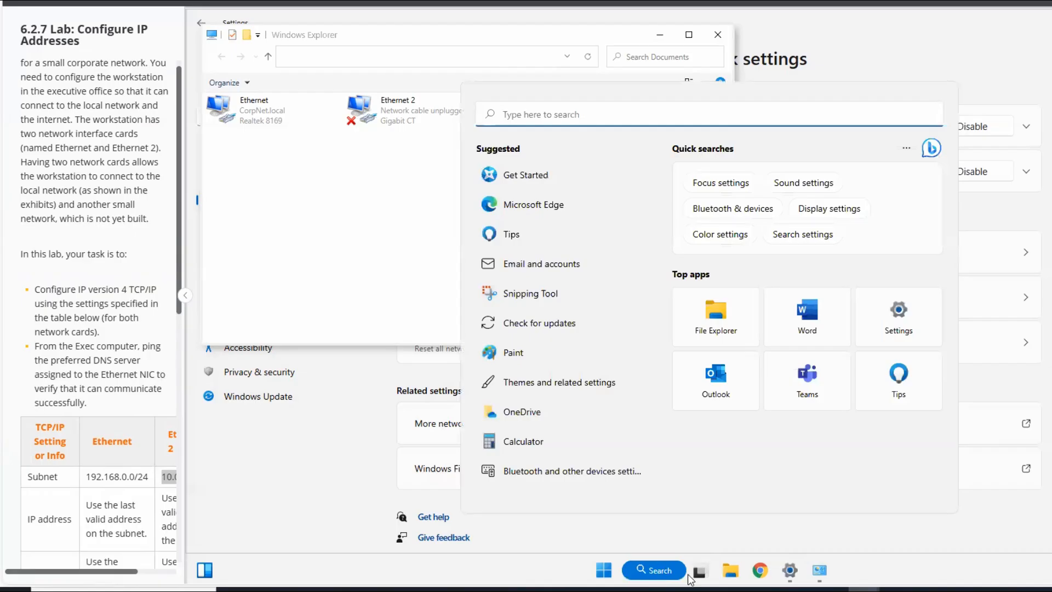
click(605, 570)
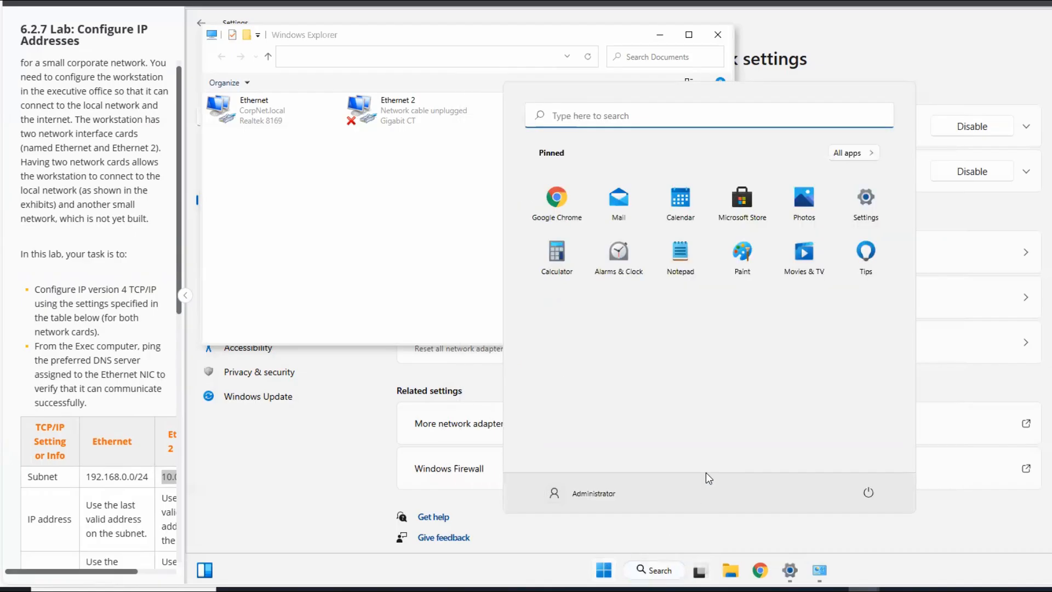
click(579, 122)
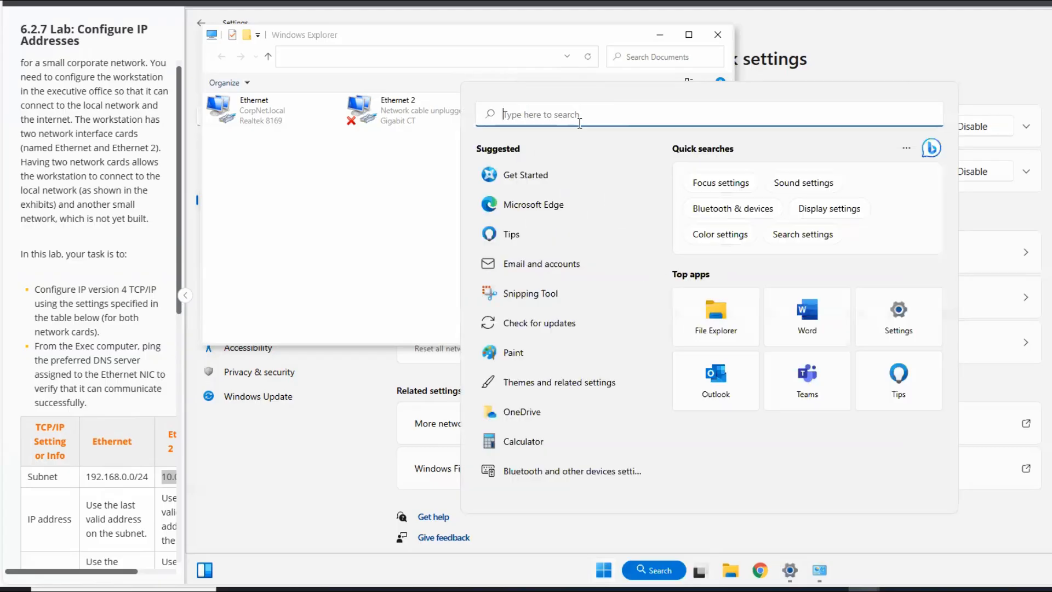
text(cmd)
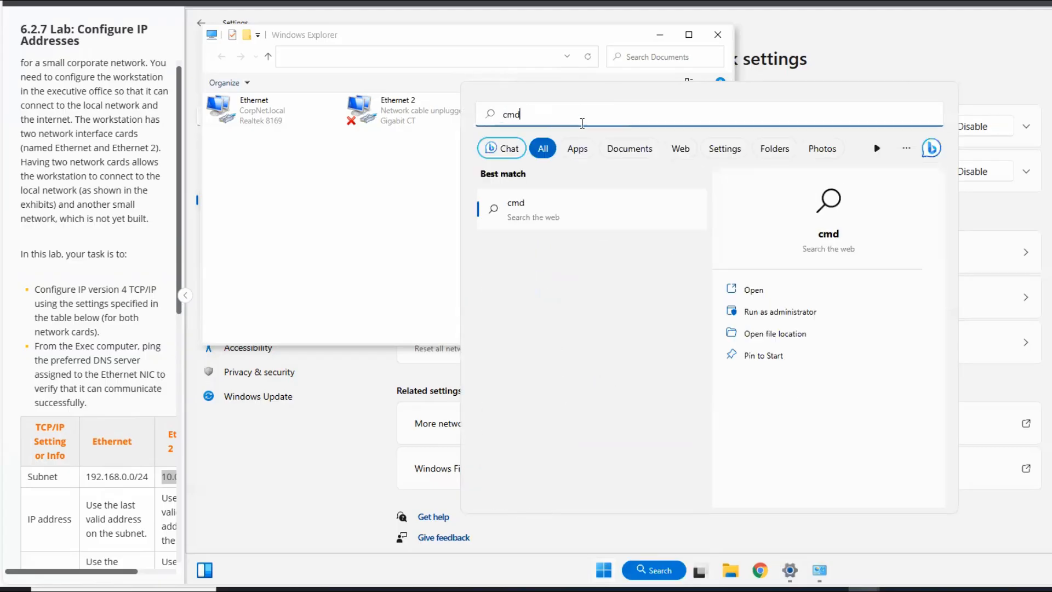
key(Return)
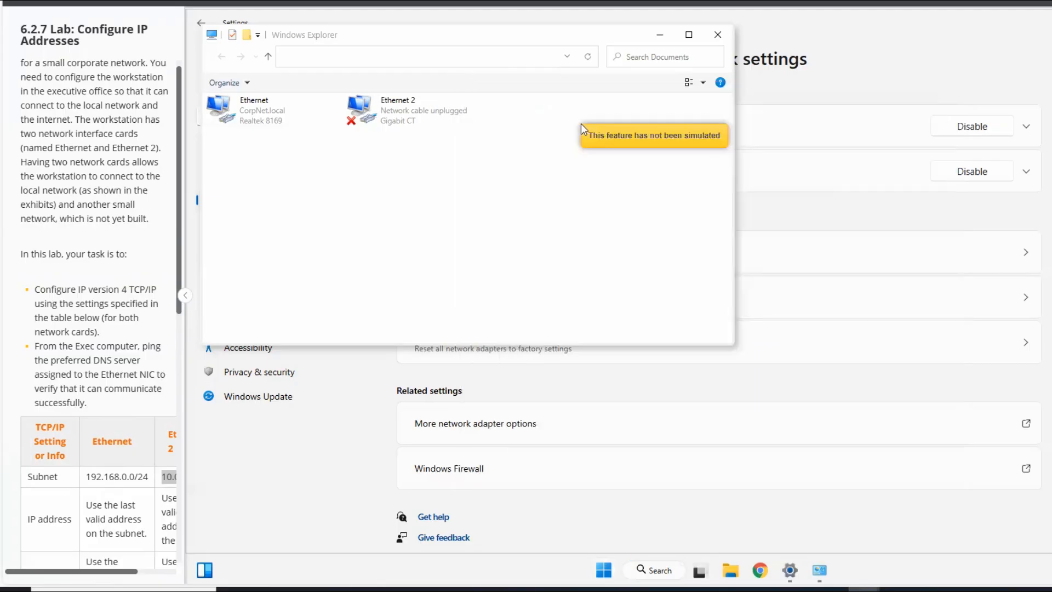
click(700, 574)
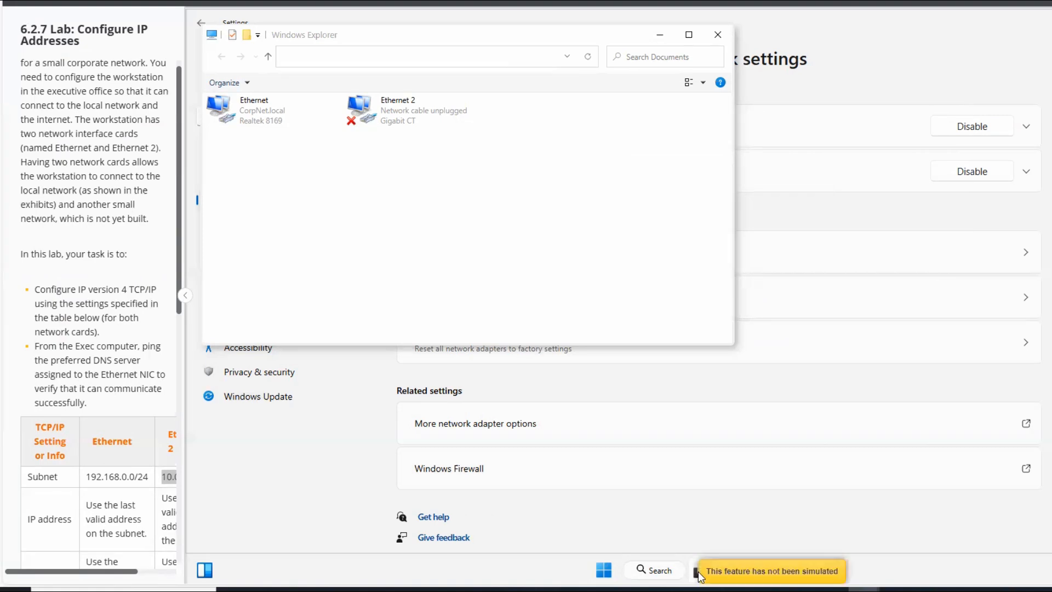
- Find the Terminal app through a Windows search, open it and enlarge its PowerShell window
click(604, 573)
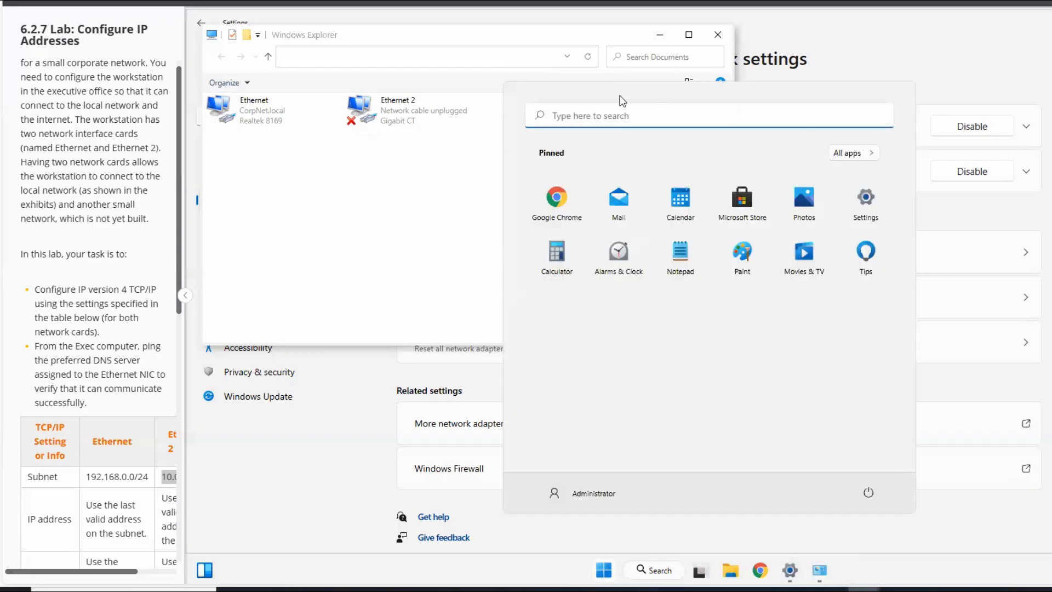
text(ter)
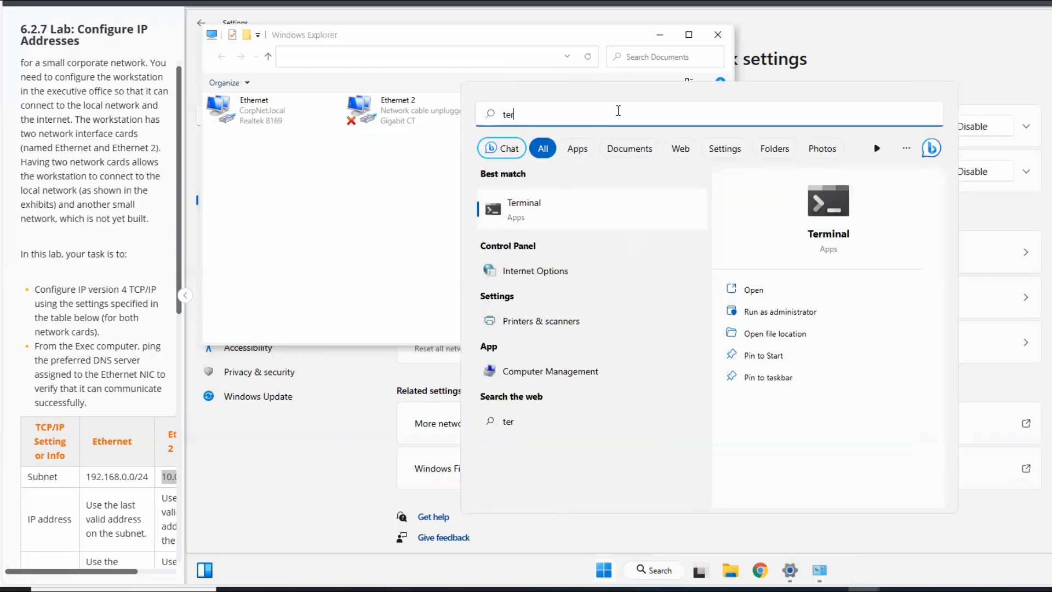
click(829, 200)
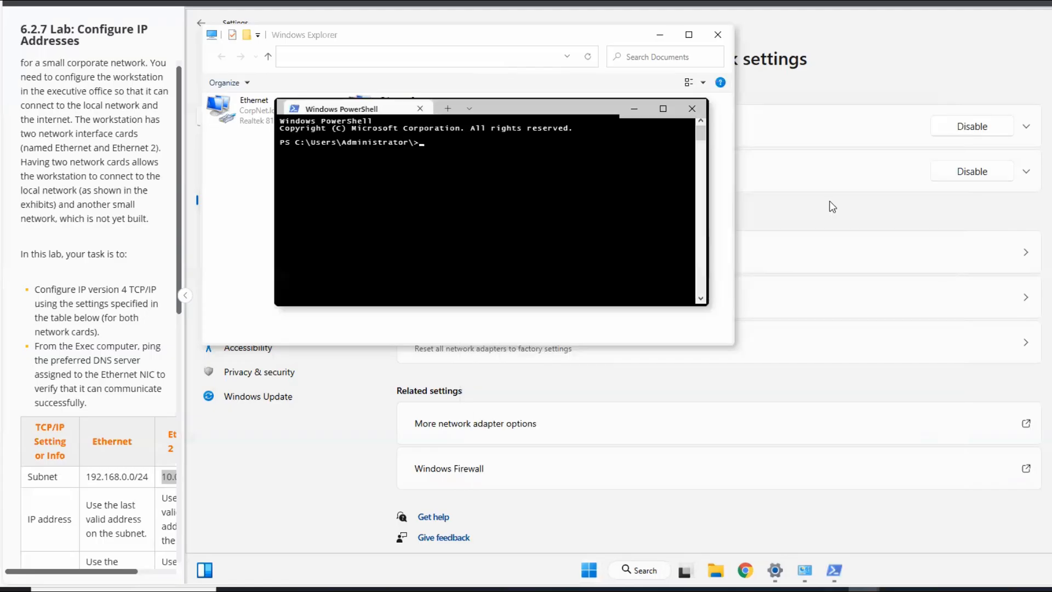
click(663, 111)
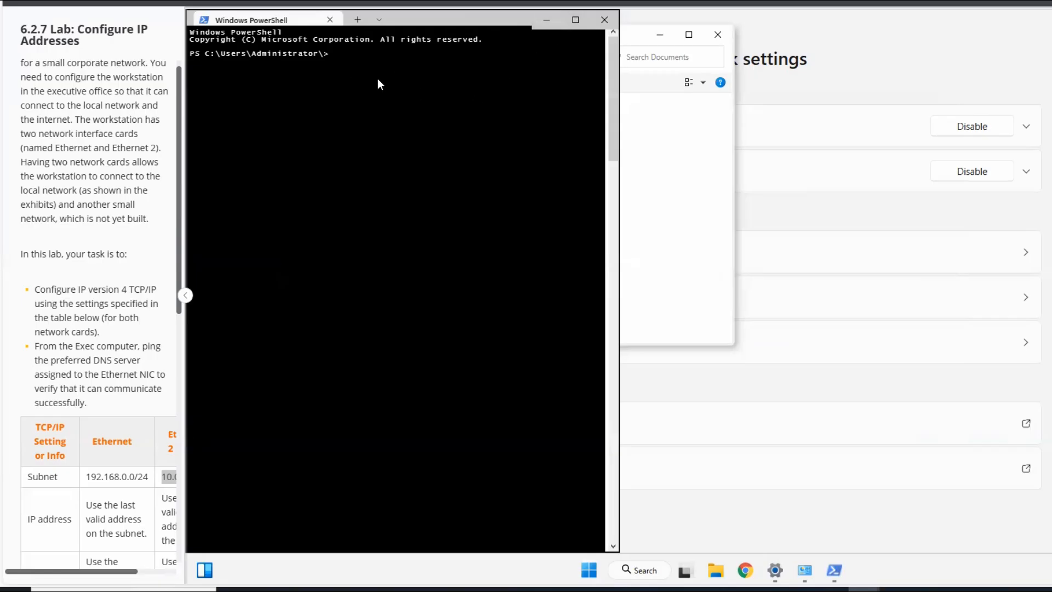
- Ping the Ethernet adapter's preferred DNS server at 163.128.78.93 from PowerShell
text(ping 163.128.78.)
text(93)
key(Return)
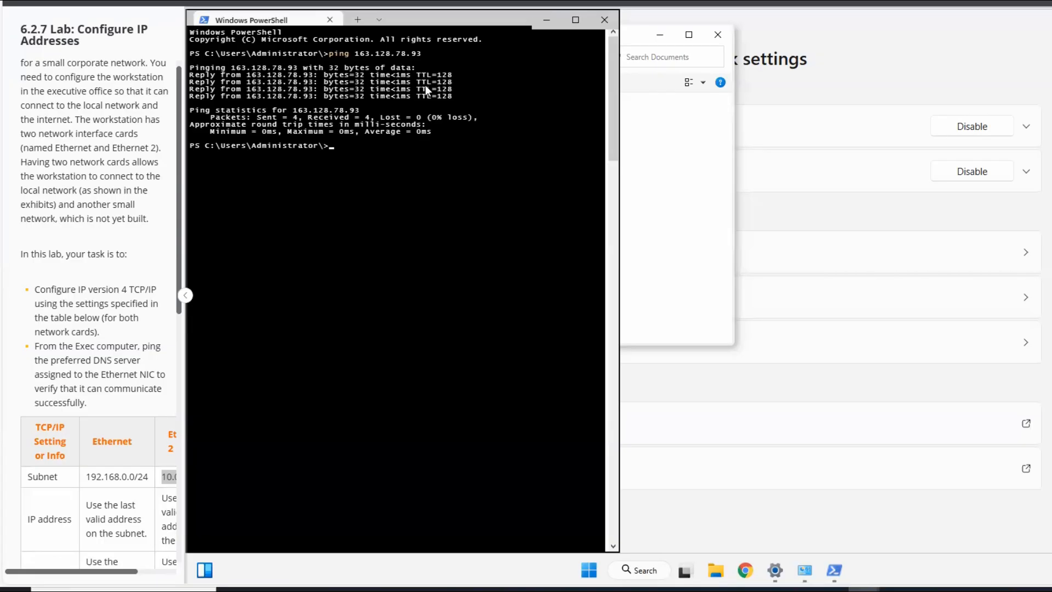
- Reuse the previous ping command with the third octet changed to 80 to ping the alternate DNS server at 163.128.80.93
key(Up)
key(Left)
key(Left)
key(Left)
key(BackSpace)
key(BackSpace)
text(80)
key(Return)
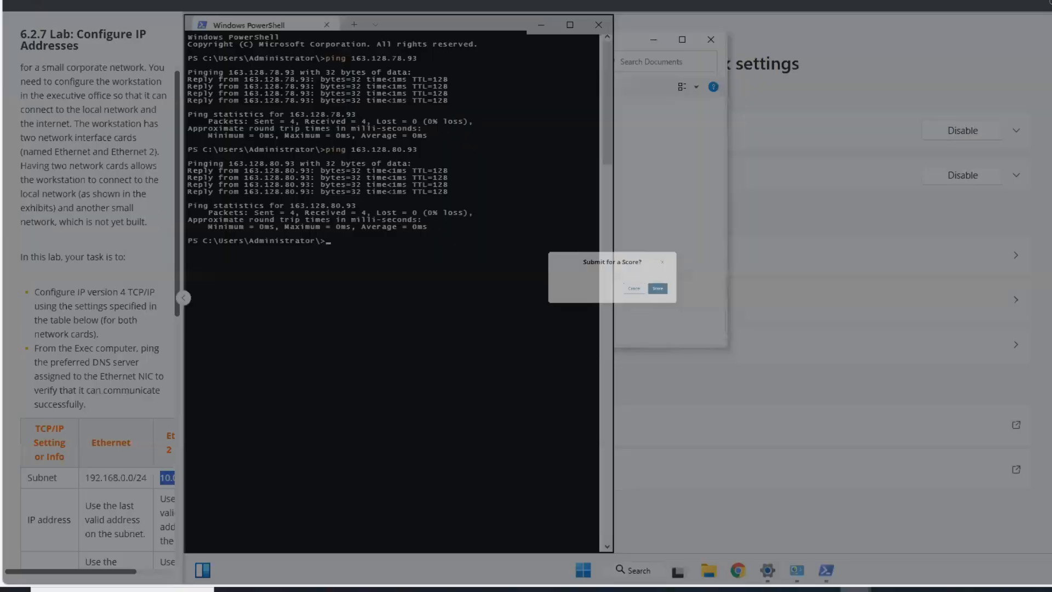
- Confirm submitting the lab for scoring and check the overall score in the report
click(716, 327)
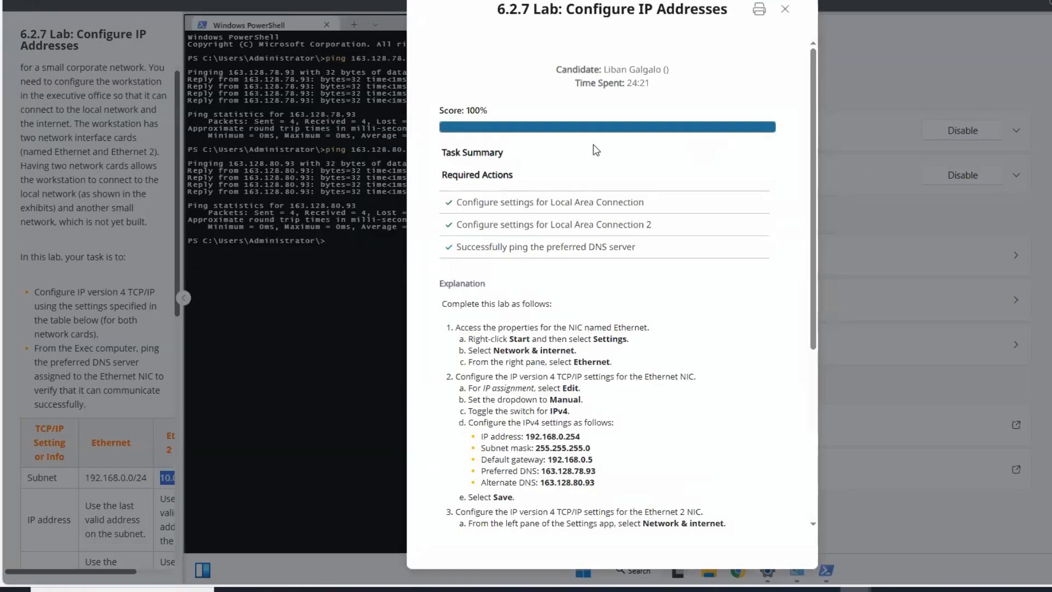
drag(440, 107, 499, 114)
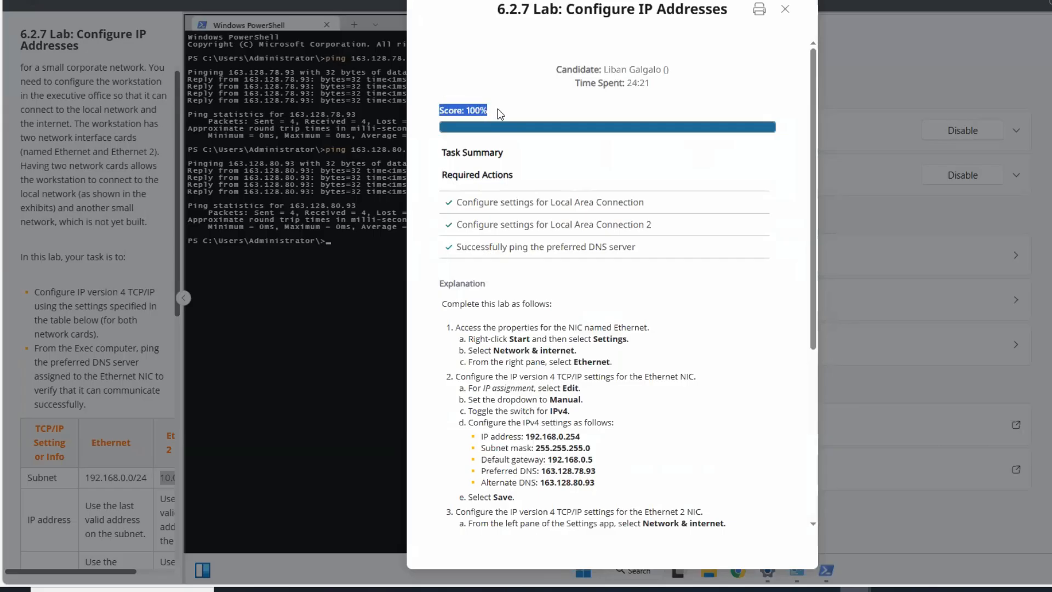